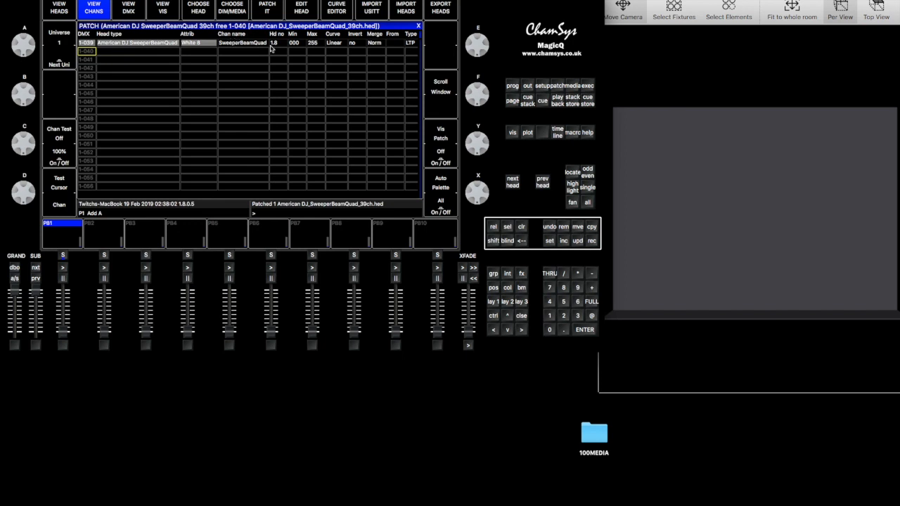
# Patch five more American DJ SweeperBeamQuad heads in 39ch mode.
pyautogui.click(266, 17)
pyautogui.click(264, 17)
pyautogui.click(263, 17)
pyautogui.click(263, 17)
pyautogui.click(263, 17)
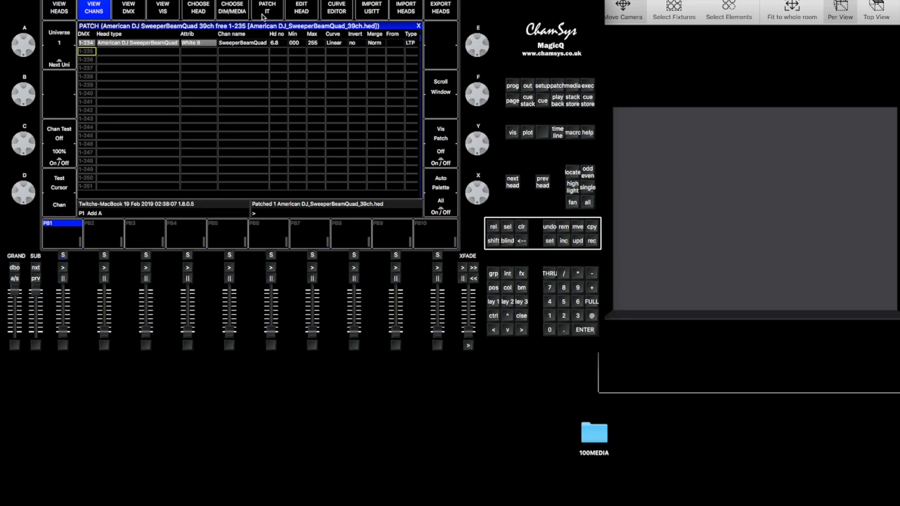
# Select the group containing all the SweeperBeamQuad heads.
pyautogui.click(495, 303)
pyautogui.click(94, 55)
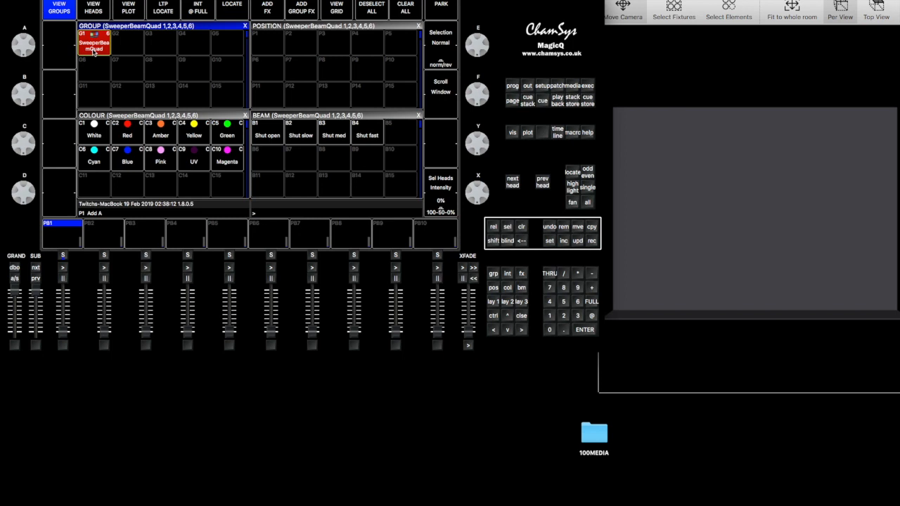
pyautogui.scroll(-10, 92, 51)
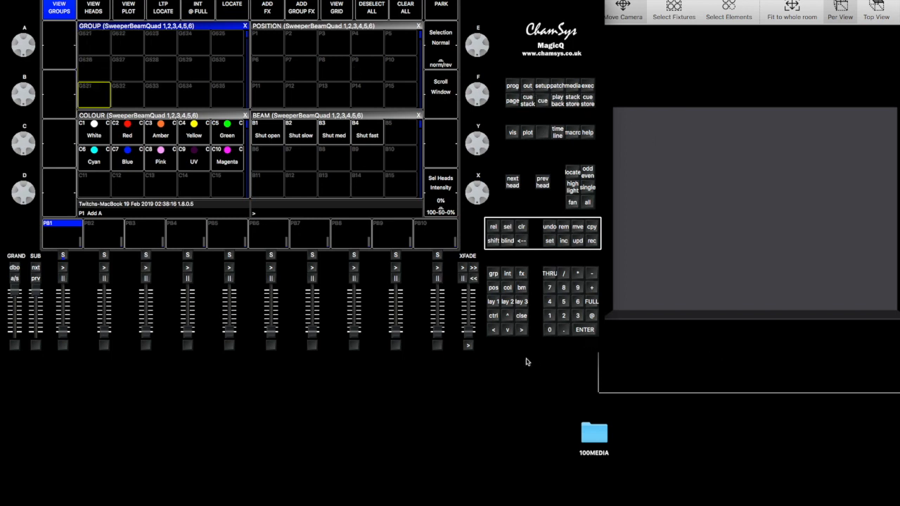
pyautogui.press('Home')
# Set the output plan's grid size to 6/8 (width/height).
pyautogui.click(528, 85)
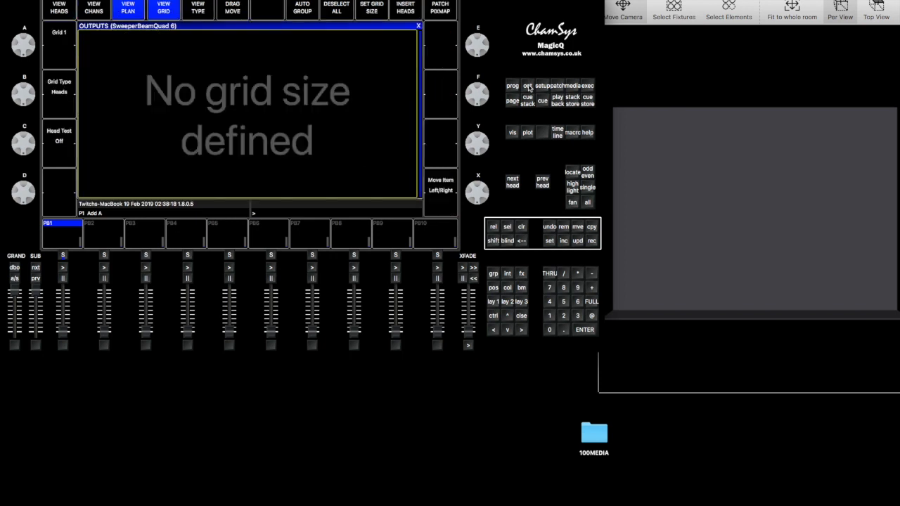
pyautogui.click(377, 14)
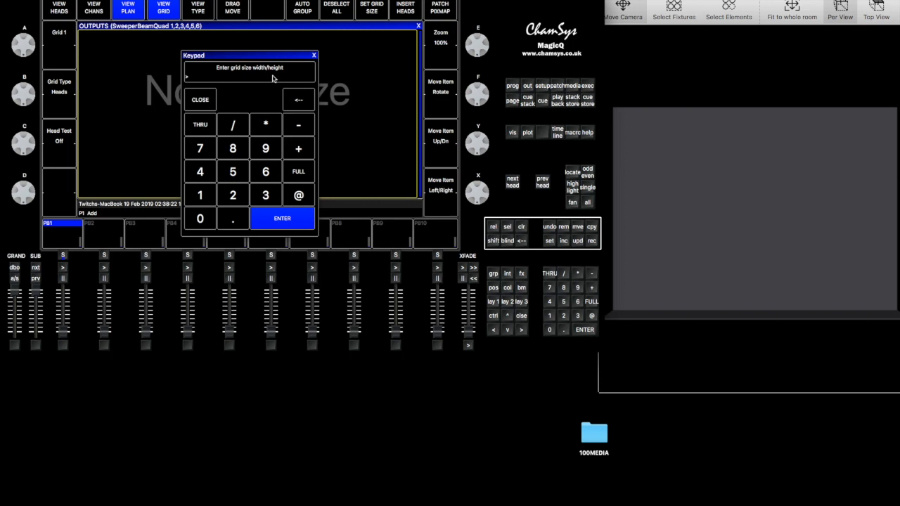
pyautogui.click(262, 175)
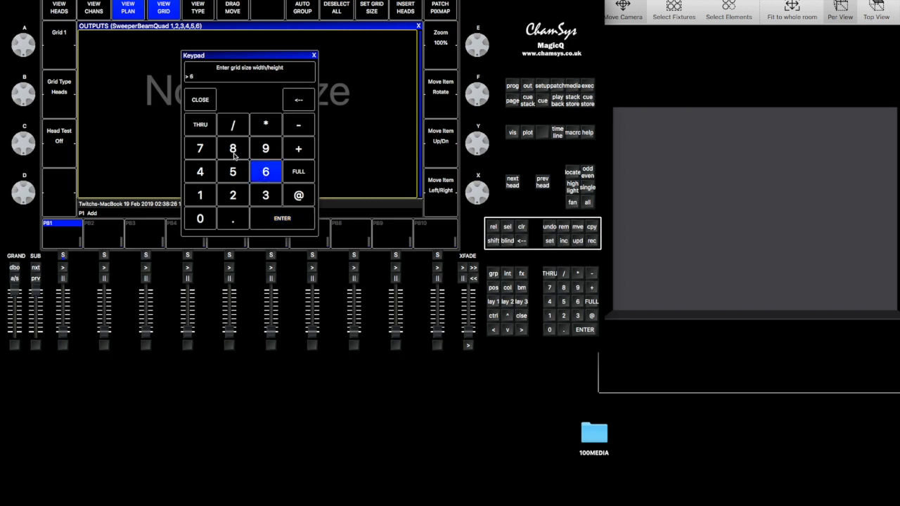
pyautogui.click(235, 131)
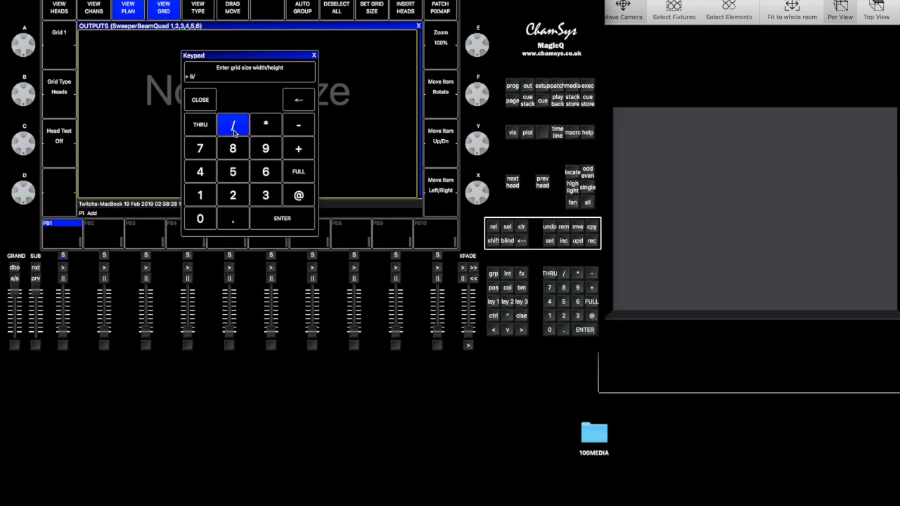
pyautogui.click(232, 150)
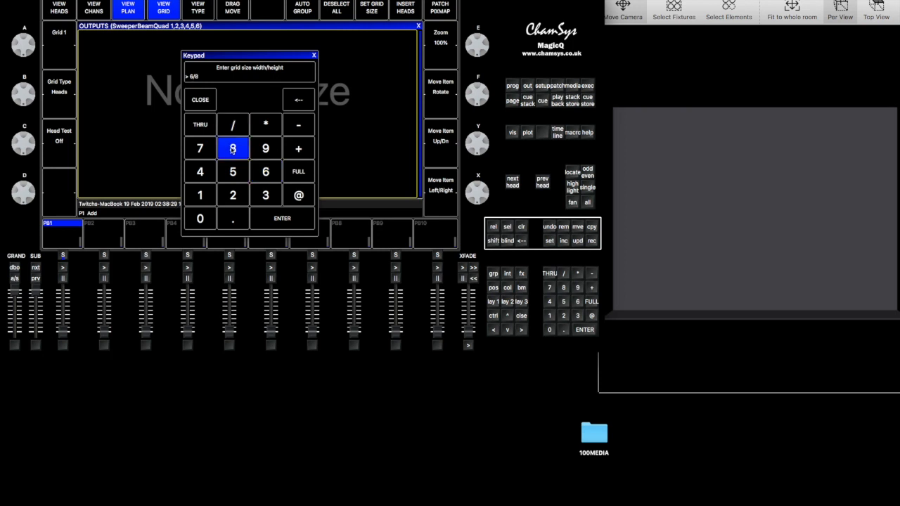
pyautogui.click(298, 218)
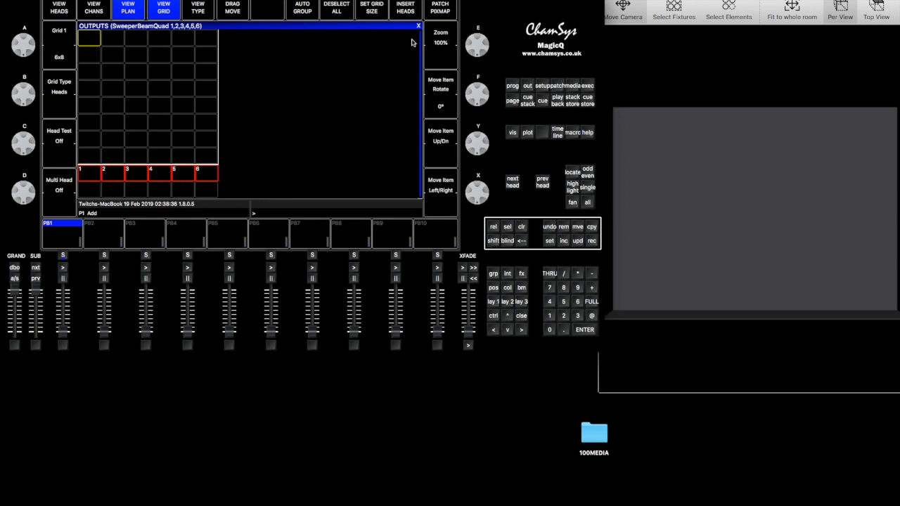
# Insert the selected heads into the grid as vertically duplicated elements with the Vert,T2B orientation.
pyautogui.click(406, 8)
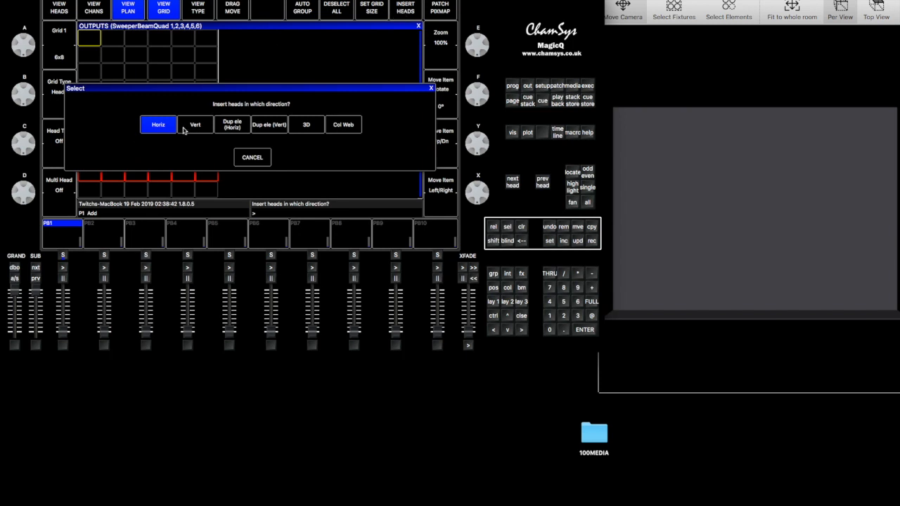
pyautogui.click(268, 131)
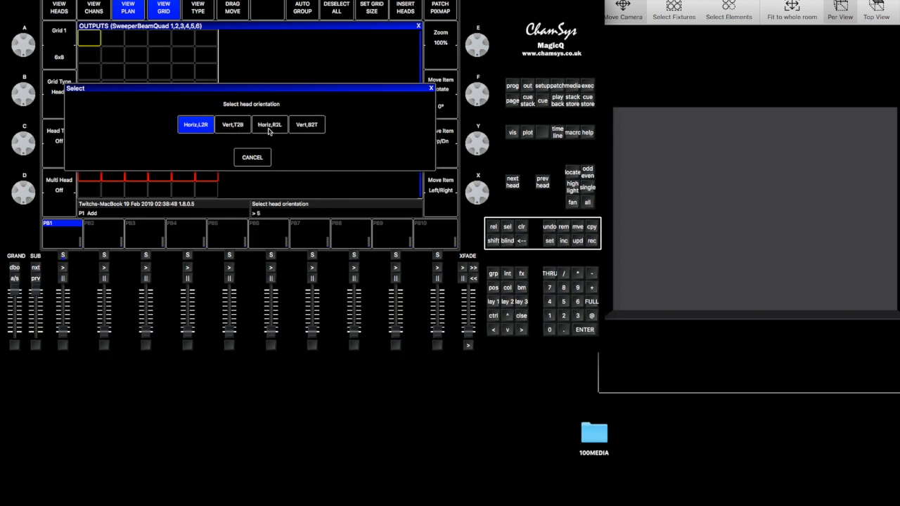
pyautogui.click(232, 127)
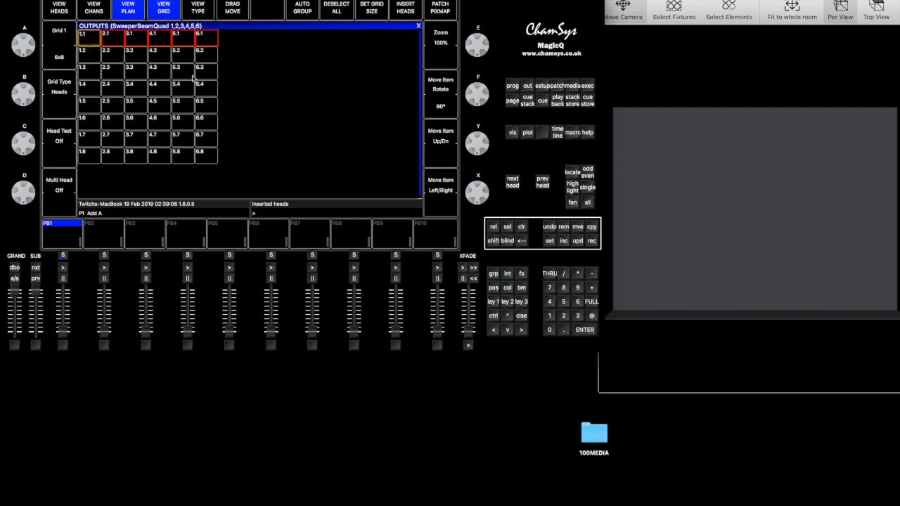
# Patch a Pixelmap Engine with 3 layers for use on this grid.
pyautogui.click(440, 9)
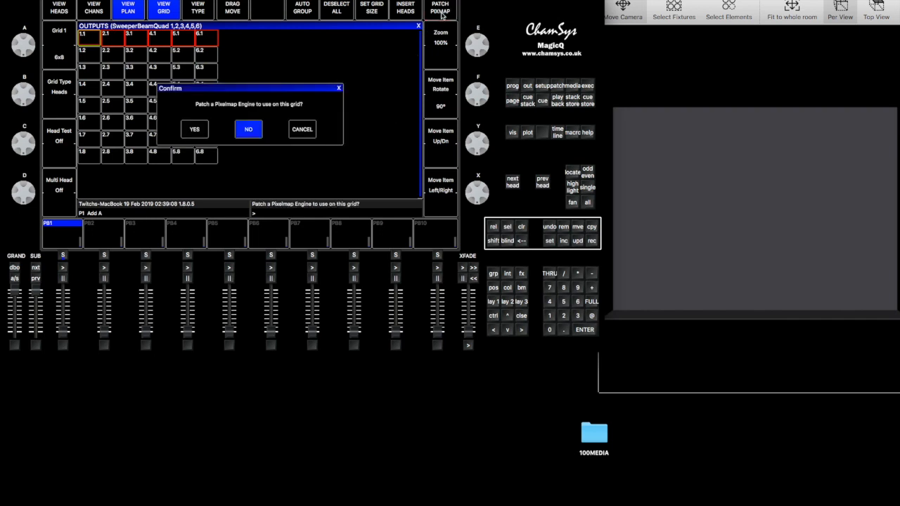
pyautogui.click(198, 130)
pyautogui.click(273, 201)
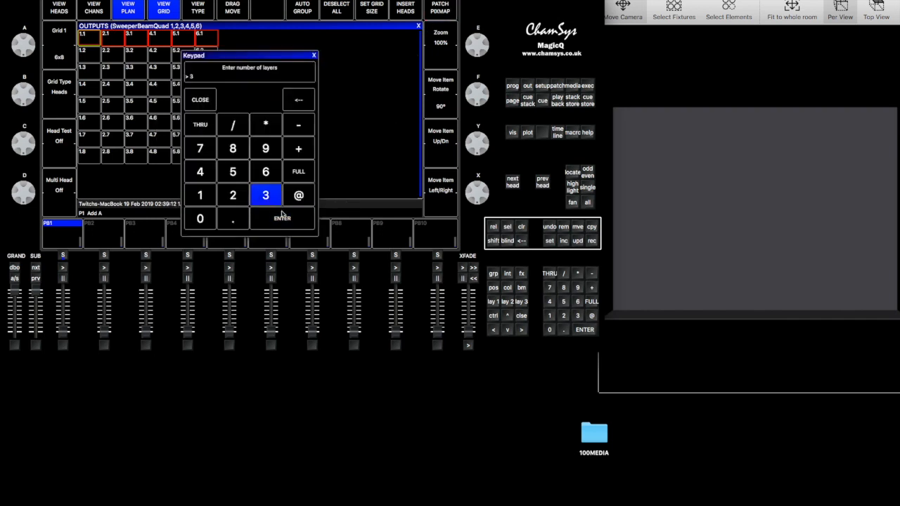
pyautogui.click(281, 218)
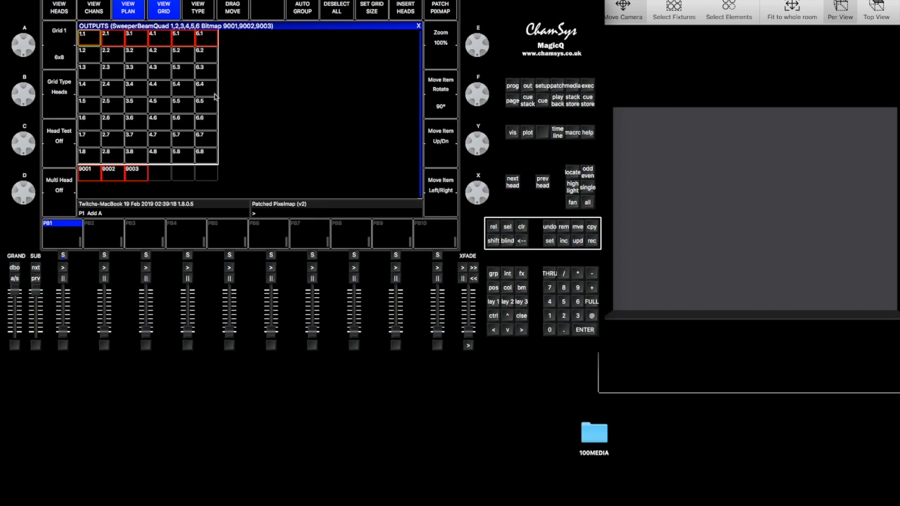
# Arrange the grid's heads in the visualiser at the Back position with a spacing of .5.
pyautogui.press('shift')
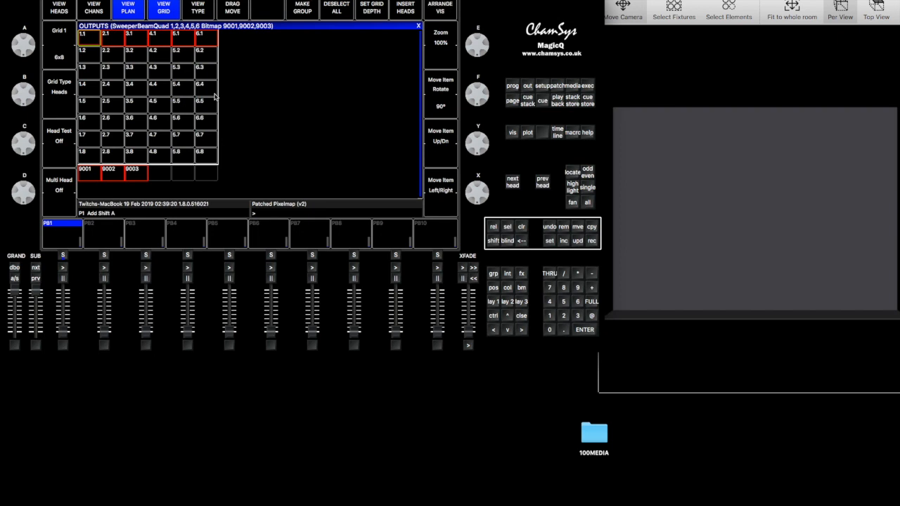
pyautogui.click(440, 11)
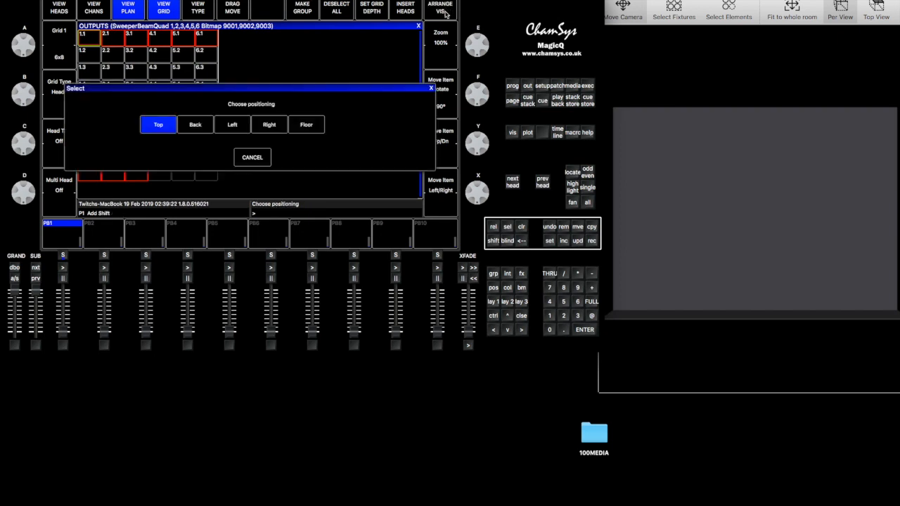
pyautogui.click(200, 132)
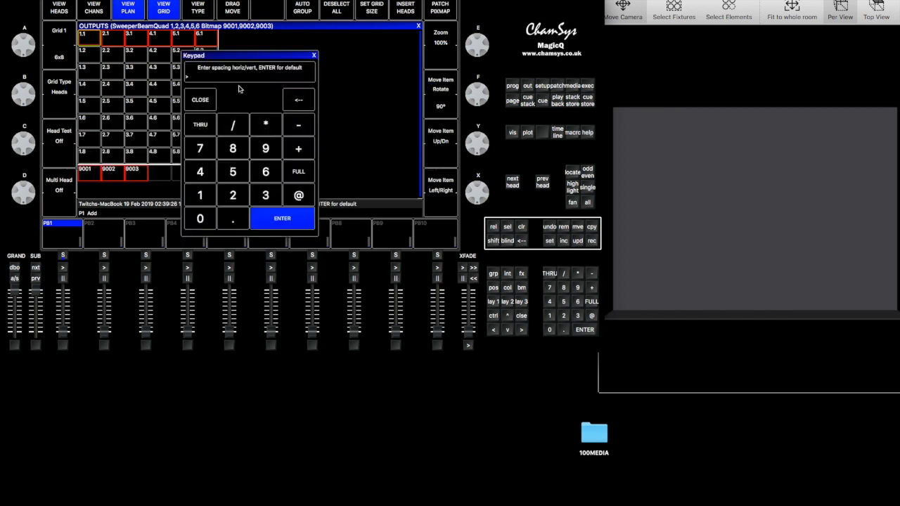
pyautogui.click(233, 220)
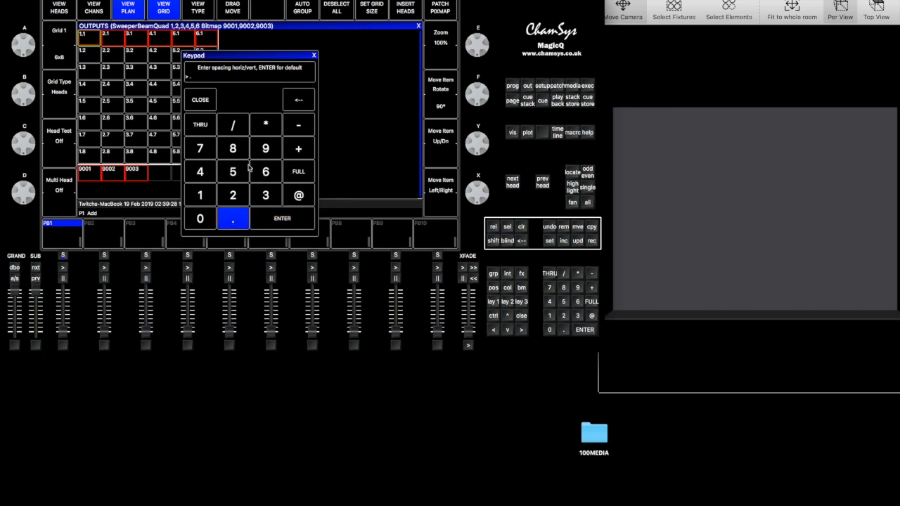
pyautogui.click(233, 171)
pyautogui.click(282, 218)
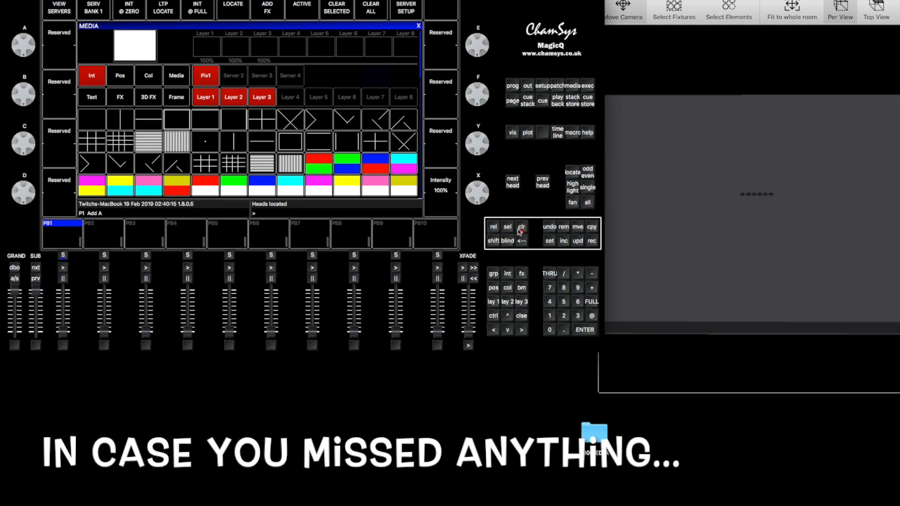
# Clear the programmer and start a new show, erasing the current one from memory.
pyautogui.click(519, 229)
pyautogui.click(82, 0)
pyautogui.click(63, 0)
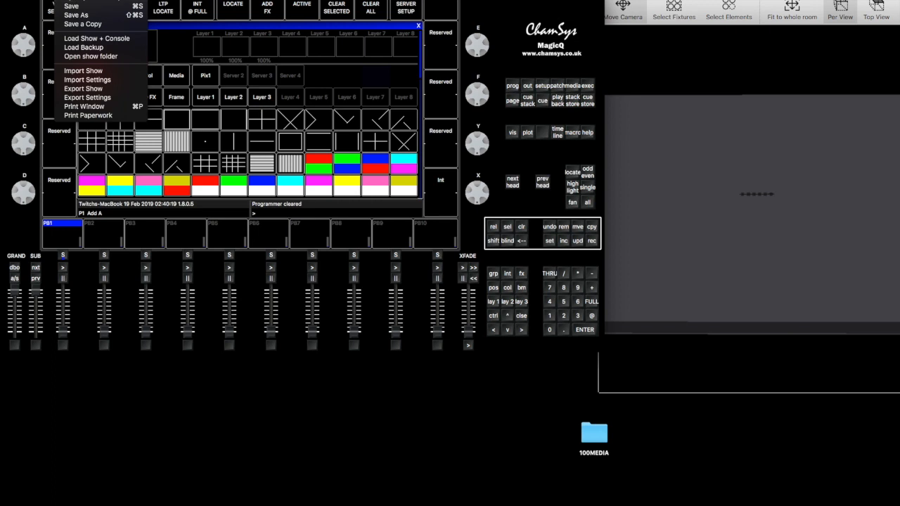
pyautogui.click(78, 0)
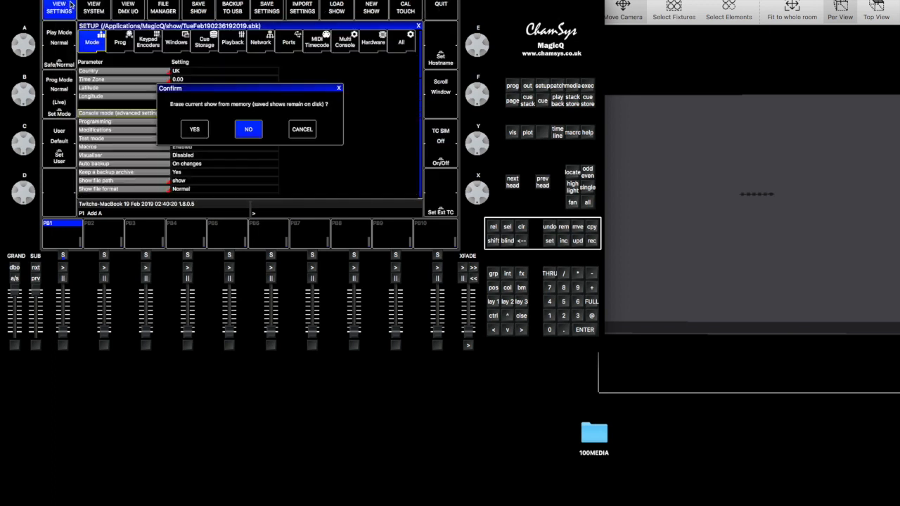
pyautogui.click(195, 130)
pyautogui.click(192, 130)
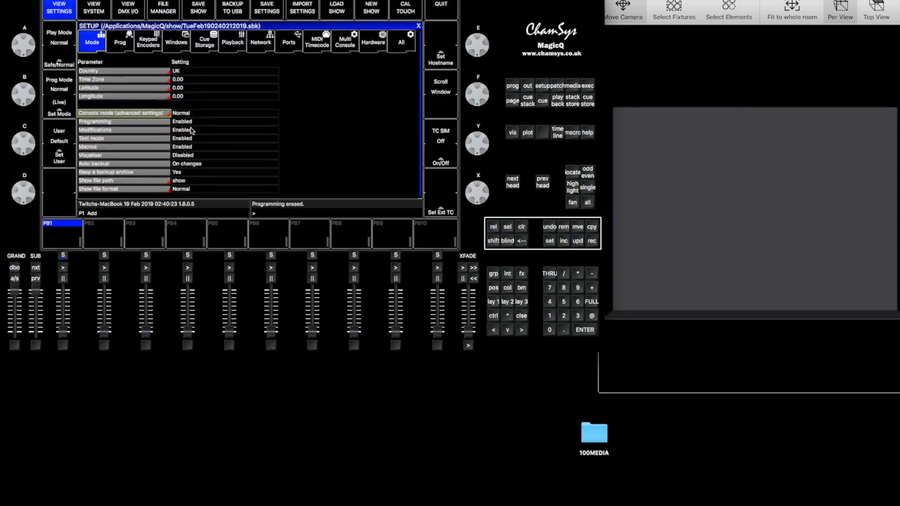
# Choose the American DJ SweeperBeamQuad head in 39ch BDE mode for patching.
pyautogui.click(567, 86)
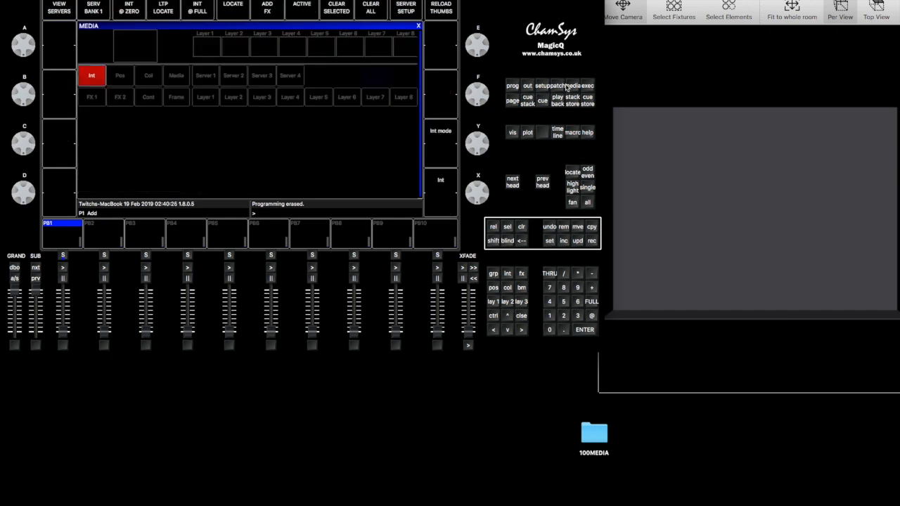
pyautogui.click(492, 300)
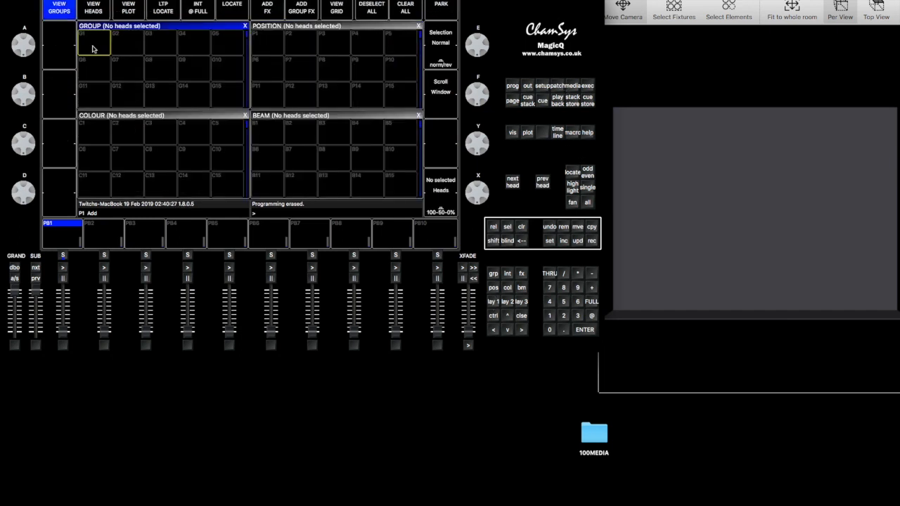
pyautogui.click(555, 87)
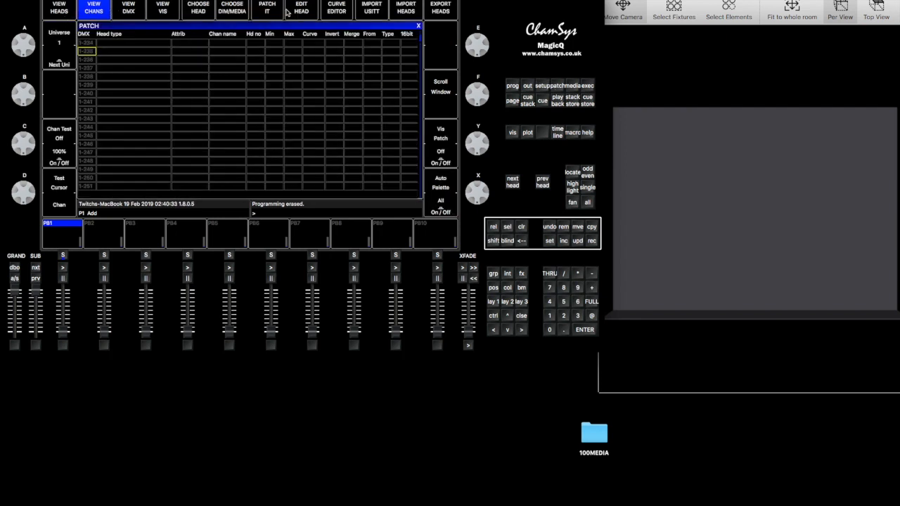
pyautogui.click(204, 13)
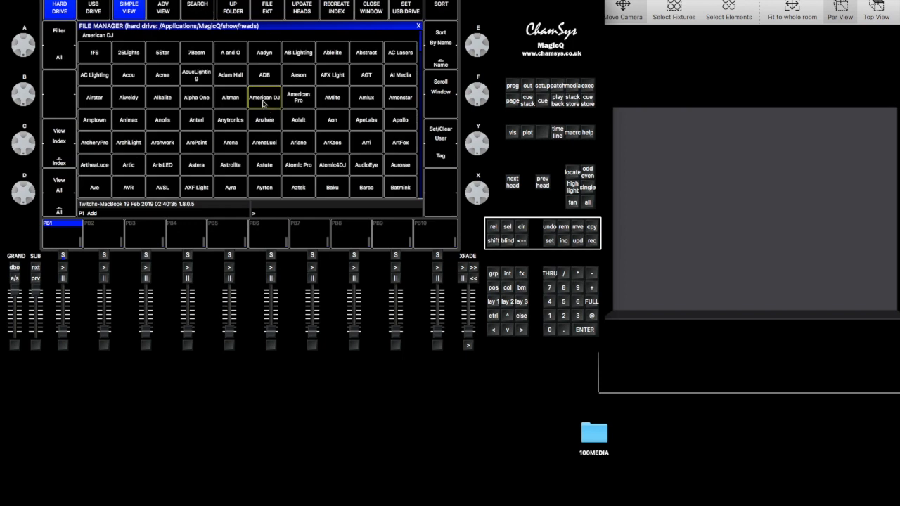
pyautogui.click(263, 102)
pyautogui.click(265, 140)
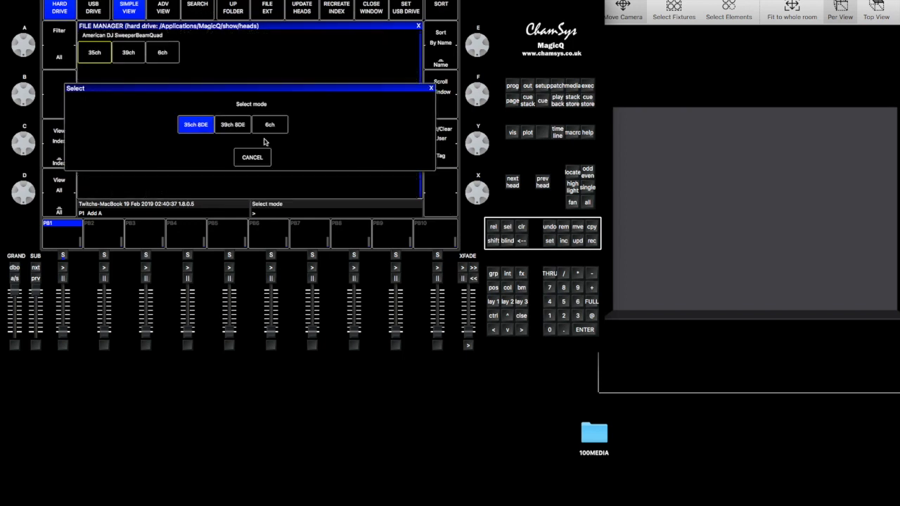
pyautogui.click(230, 125)
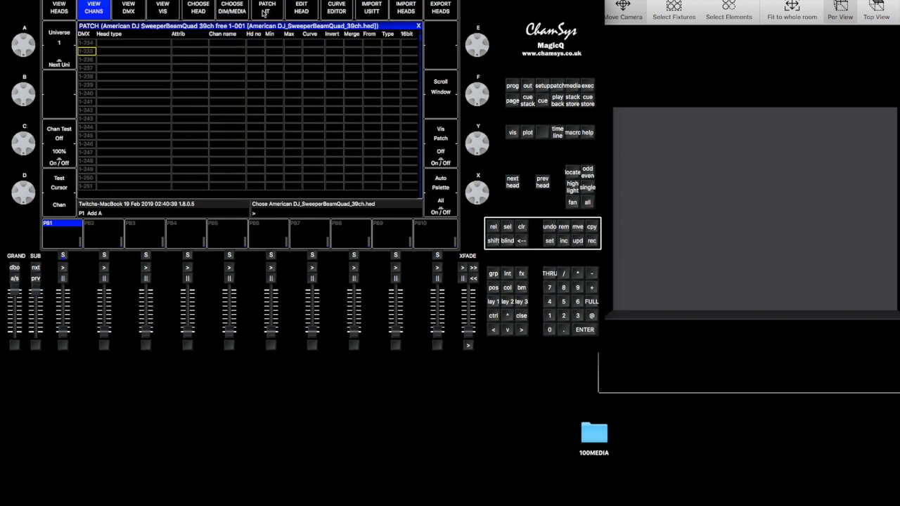
pyautogui.click(251, 132)
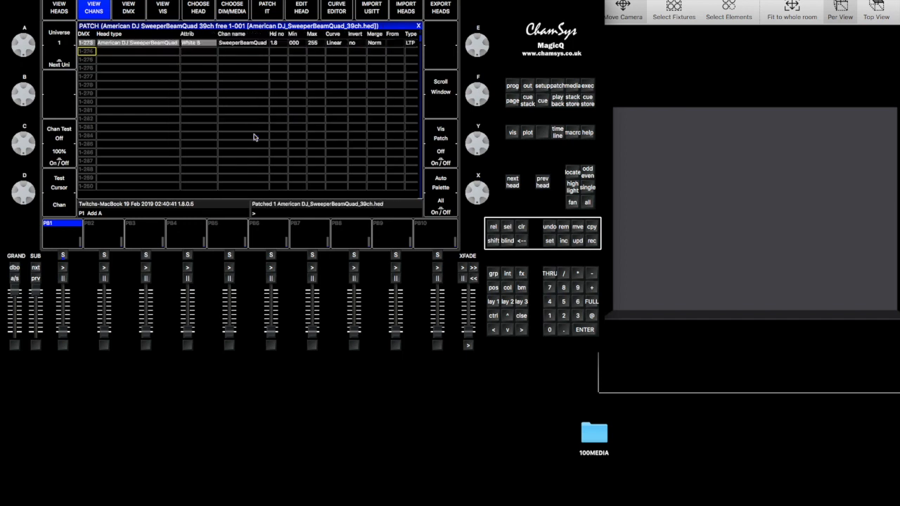
pyautogui.click(563, 227)
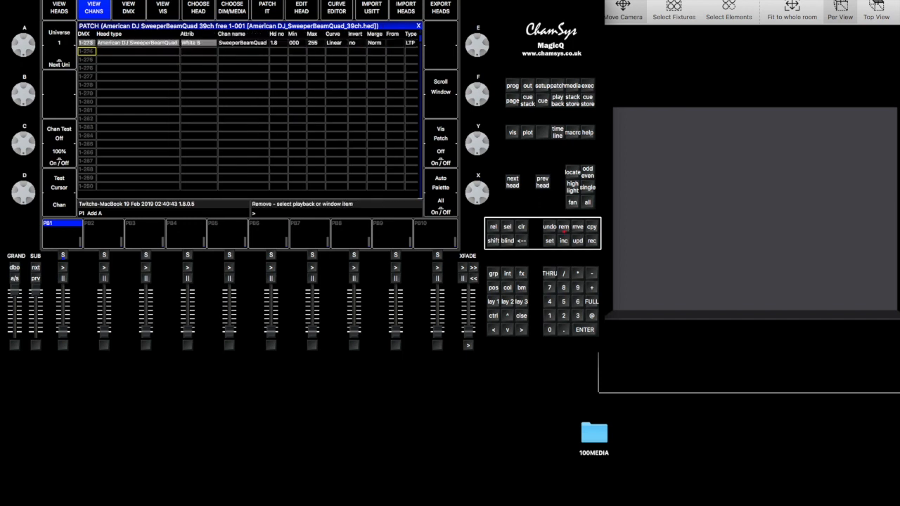
pyautogui.click(112, 44)
pyautogui.click(188, 130)
# Patch six SweeperBeamQuad heads at 6@1-1 from the heads view, without auto inserting them into the visualiser.
pyautogui.click(60, 8)
pyautogui.click(269, 7)
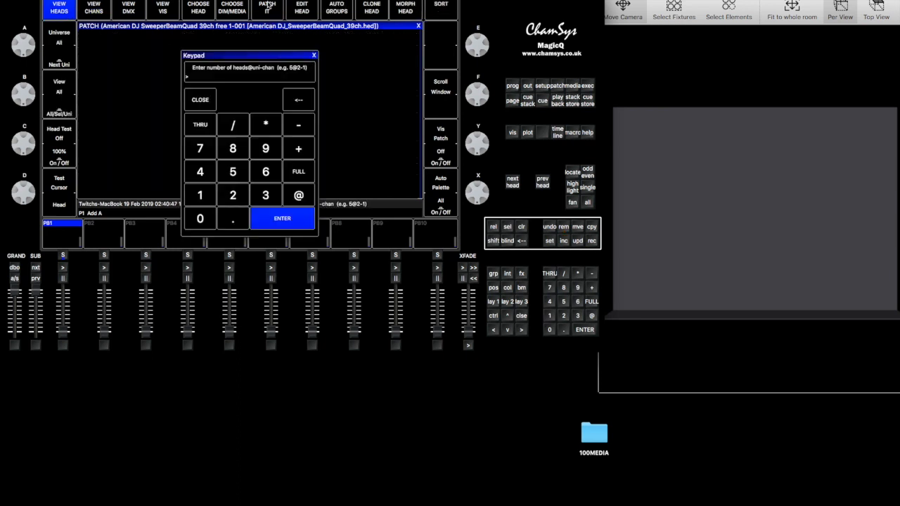
pyautogui.click(265, 173)
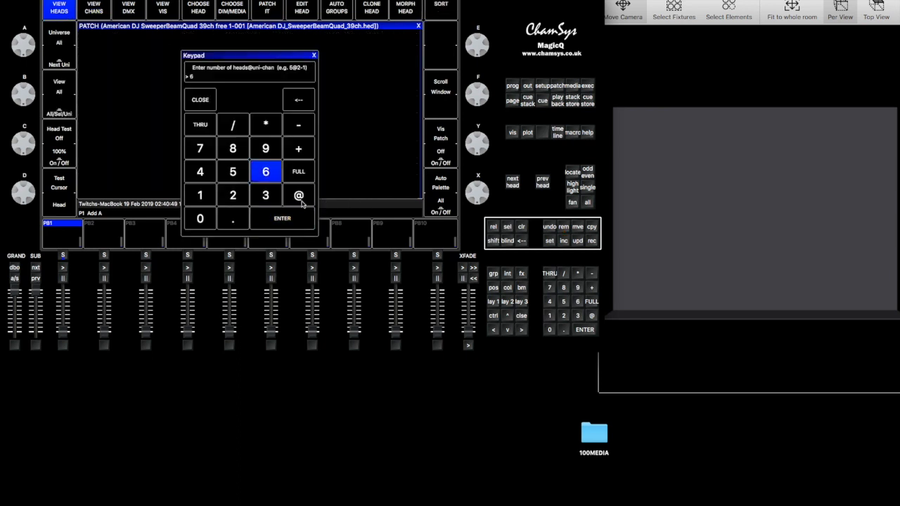
pyautogui.click(299, 197)
pyautogui.click(201, 198)
pyautogui.click(301, 126)
pyautogui.click(204, 199)
pyautogui.click(271, 227)
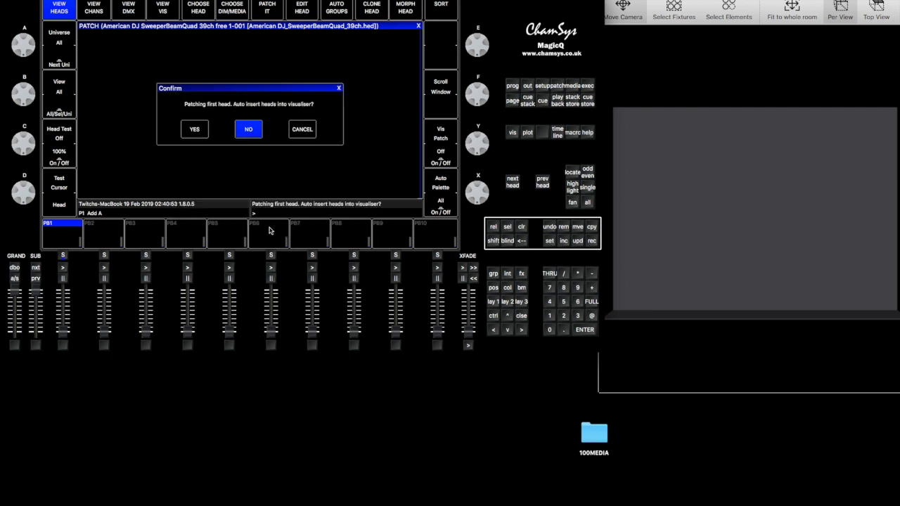
pyautogui.click(249, 131)
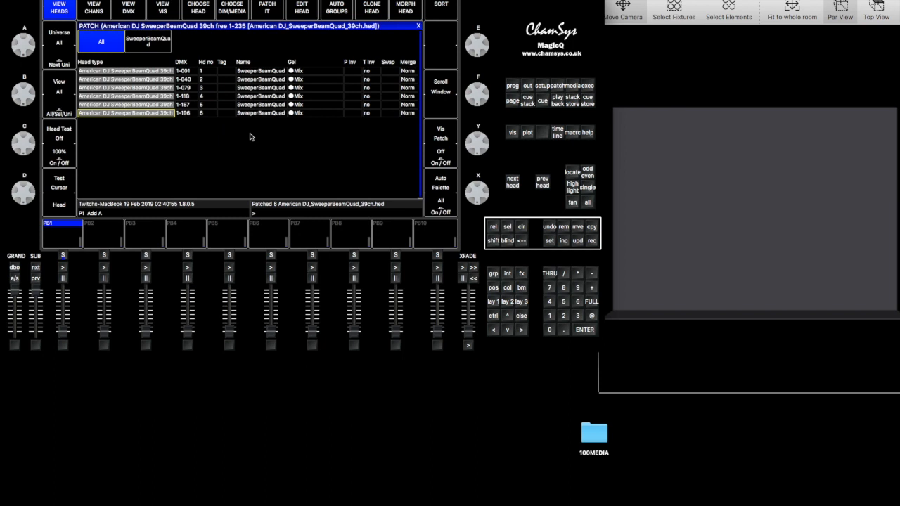
# Set the size of the empty outputs plan grid to 6/8.
pyautogui.click(499, 301)
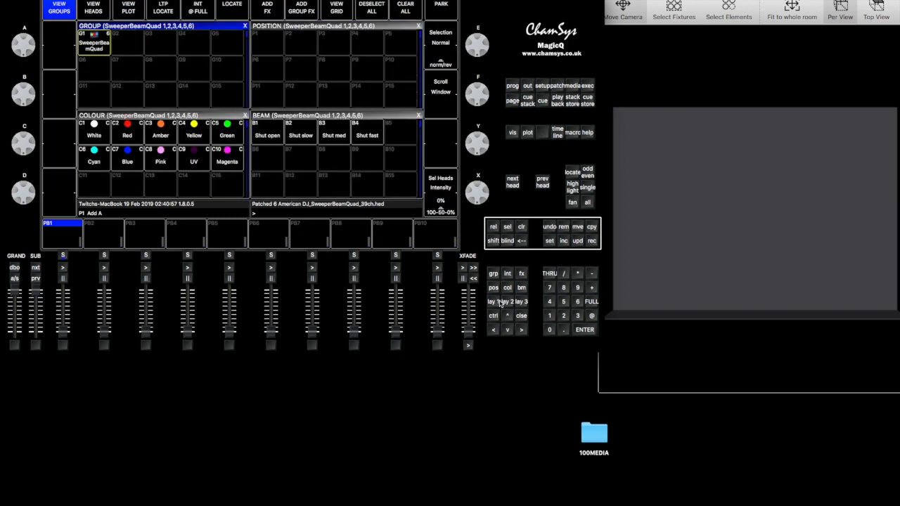
pyautogui.click(527, 87)
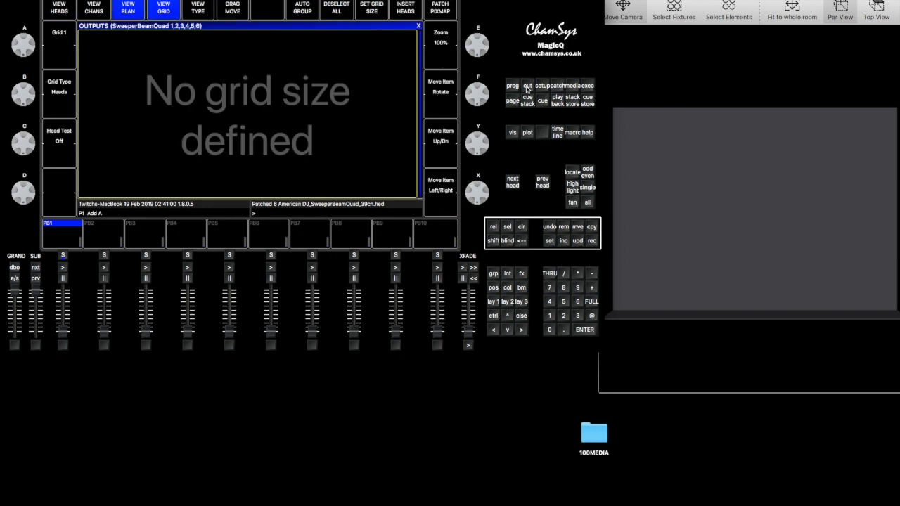
pyautogui.click(375, 14)
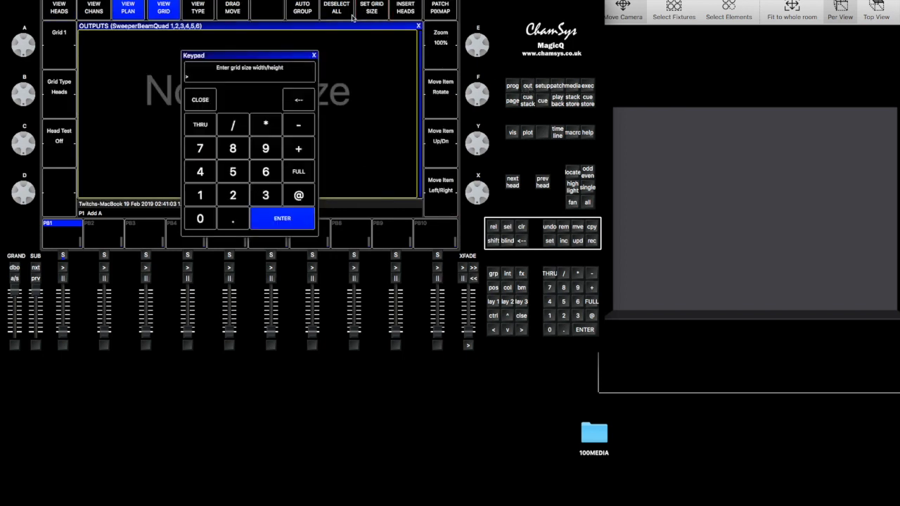
pyautogui.click(265, 171)
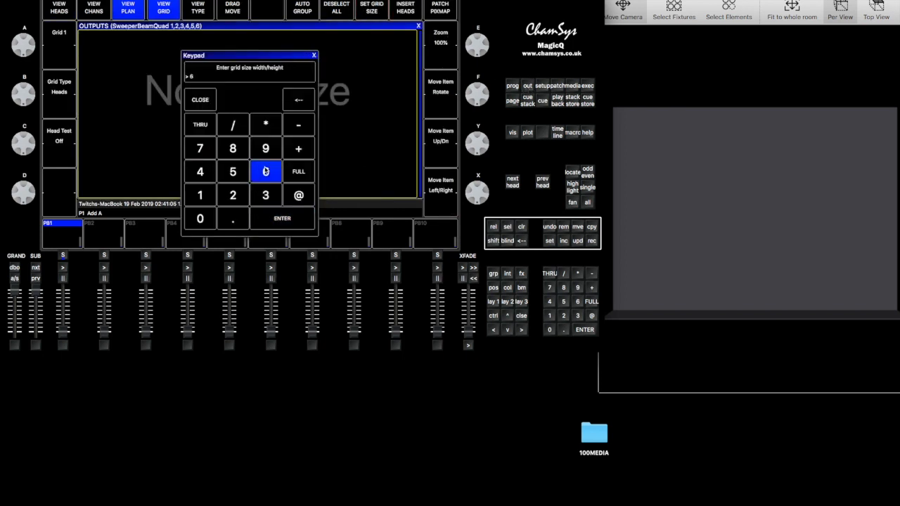
pyautogui.click(236, 126)
pyautogui.click(232, 148)
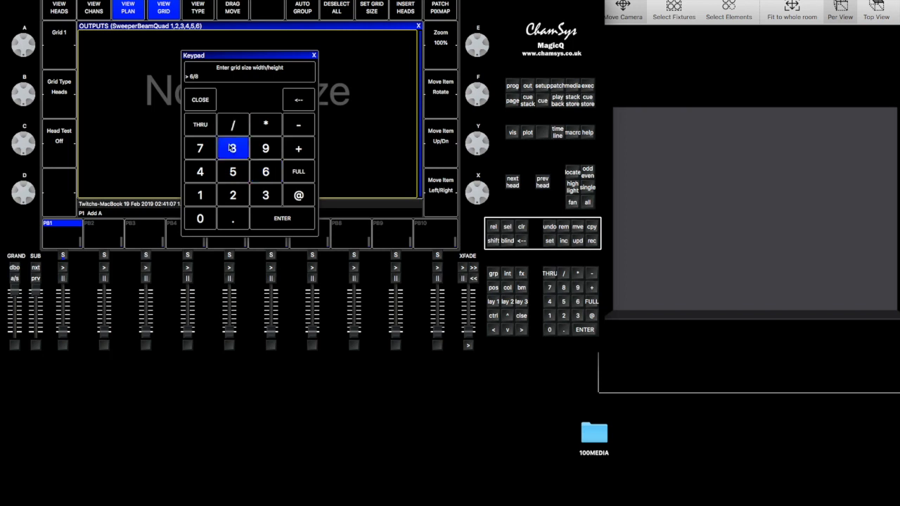
pyautogui.click(276, 221)
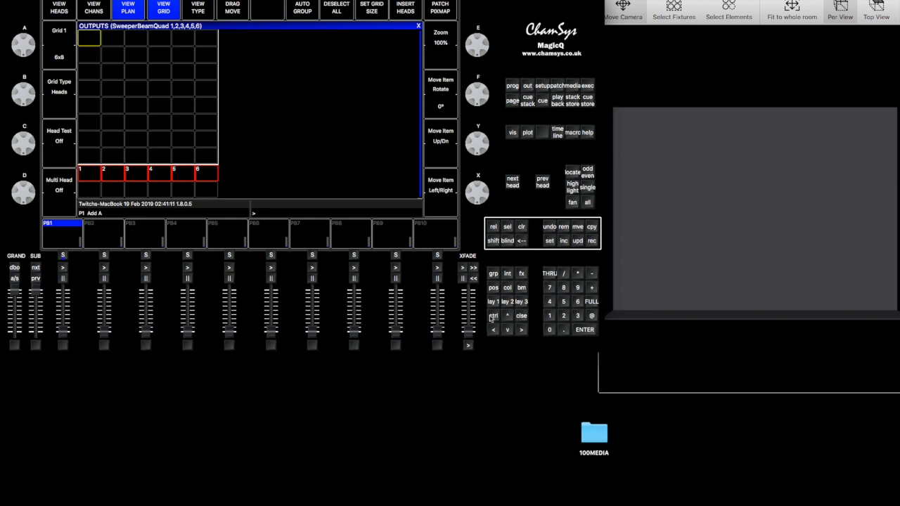
# Select the SweeperBeamQuad group and insert its heads into the grid with Dup ele (Vert) and head orientation Vert,T2B.
pyautogui.click(495, 303)
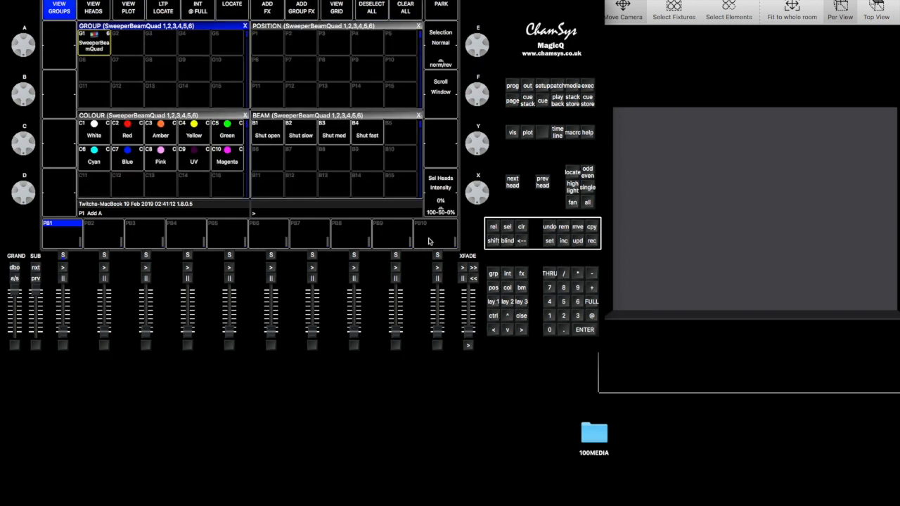
pyautogui.click(93, 43)
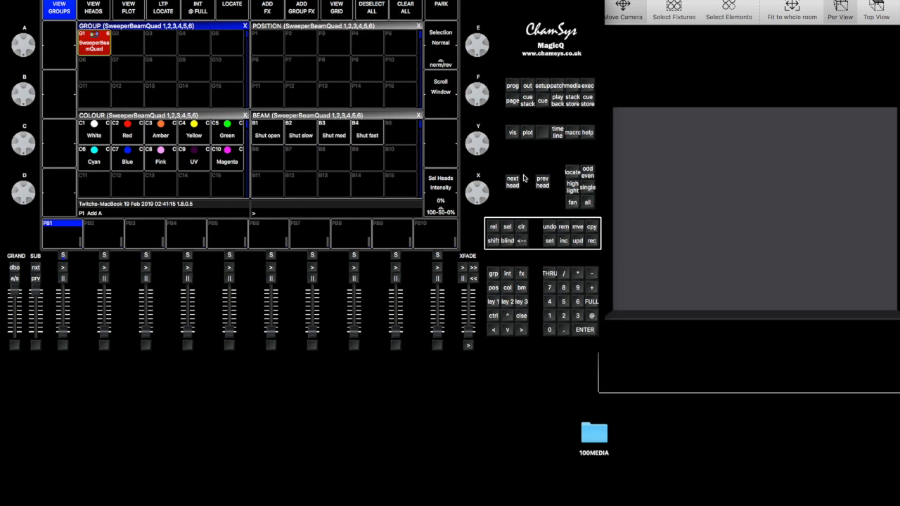
pyautogui.click(527, 86)
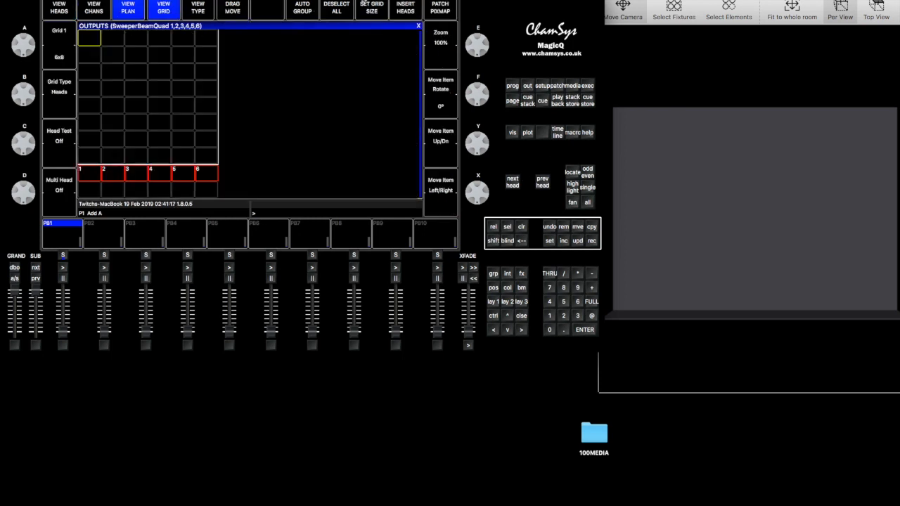
pyautogui.click(401, 10)
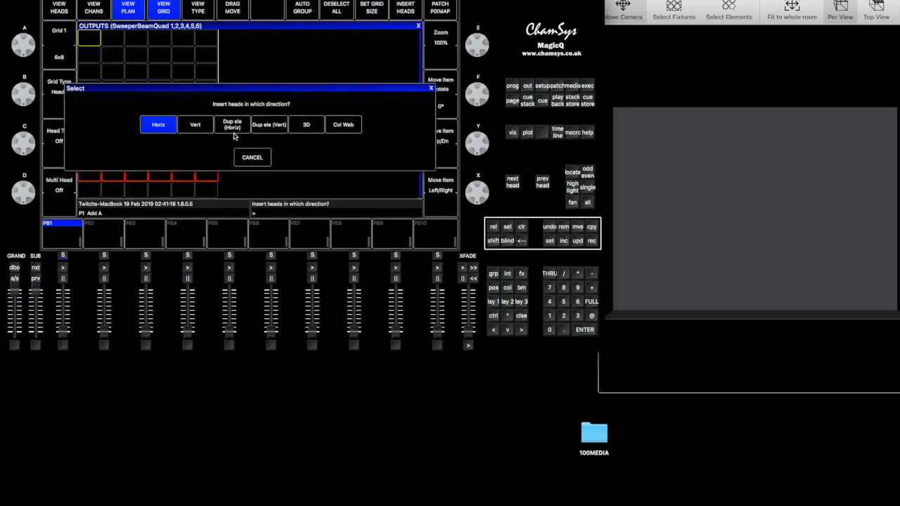
pyautogui.click(273, 130)
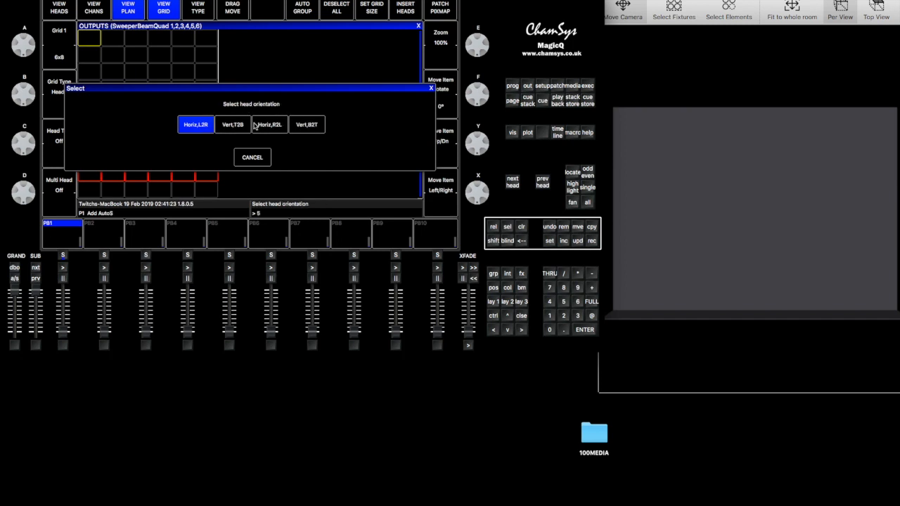
pyautogui.click(233, 126)
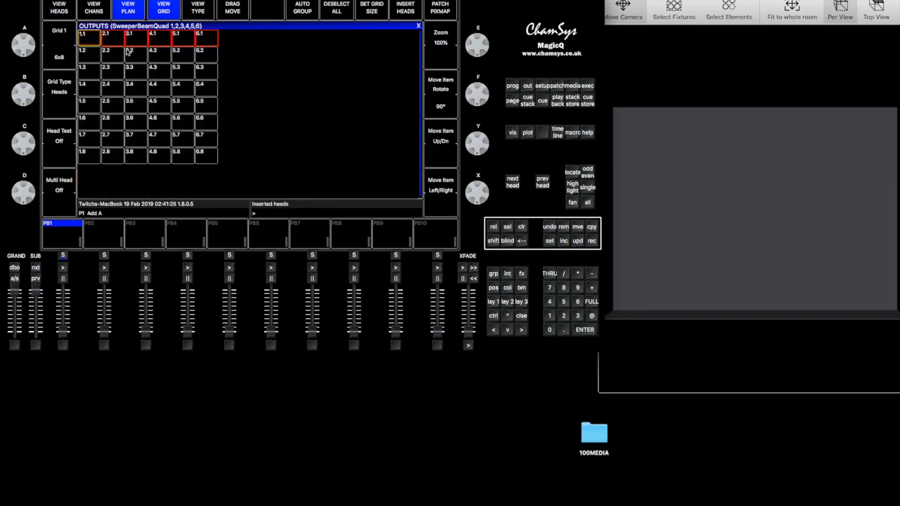
# Patch a Pixelmap (v2) engine with 3 layers for the grid.
pyautogui.click(439, 12)
pyautogui.click(191, 130)
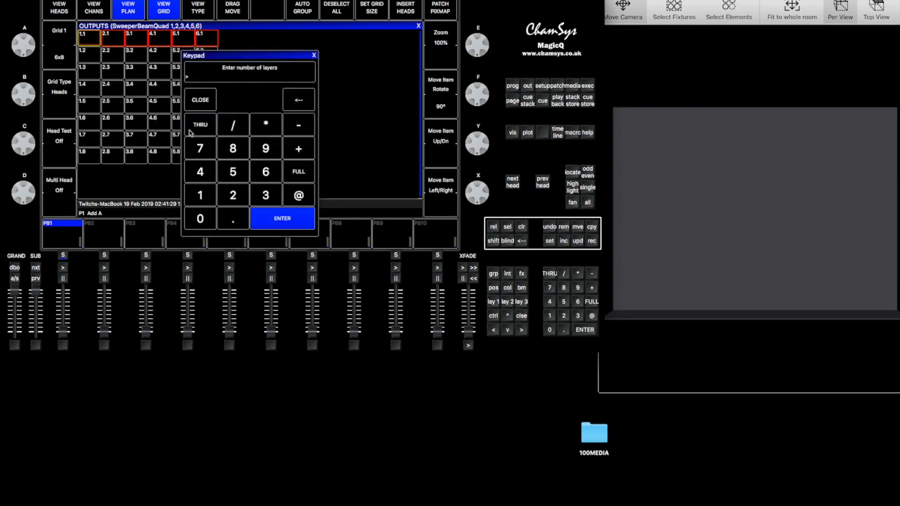
pyautogui.click(265, 197)
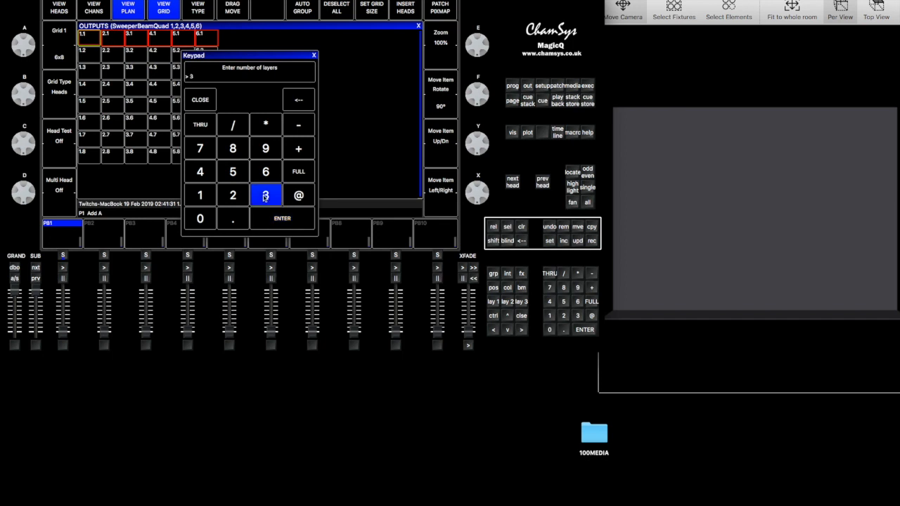
pyautogui.click(266, 217)
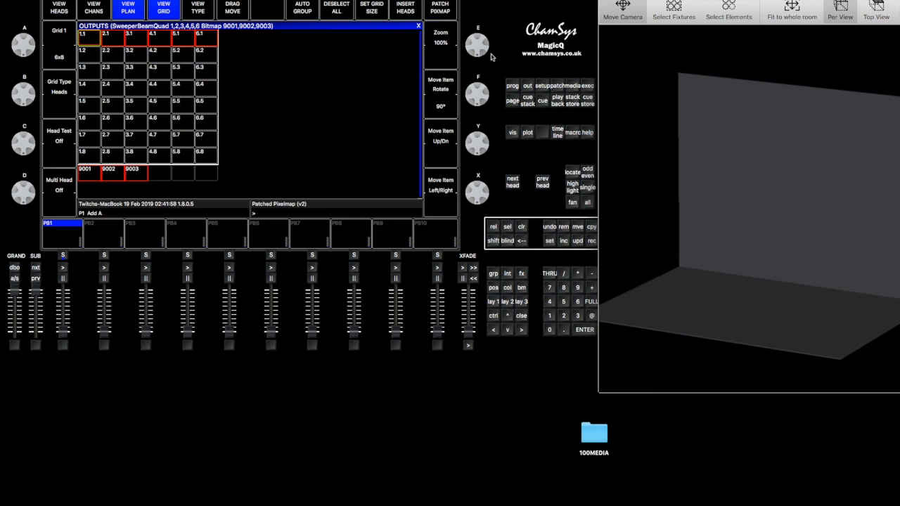
# Create visualiser positions for the grid's heads using Back positioning and a spacing of .5.
pyautogui.keyDown('shift'); pyautogui.click(443, 11); pyautogui.keyUp('shift')
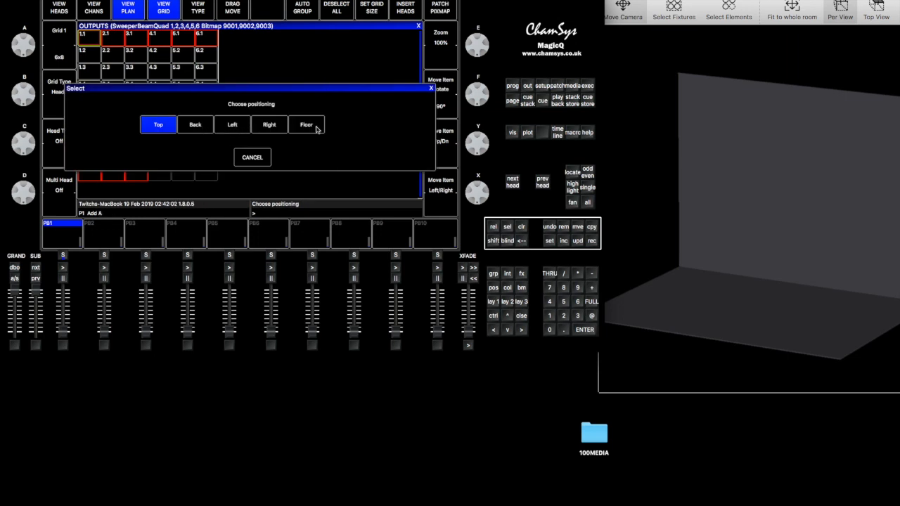
pyautogui.click(188, 128)
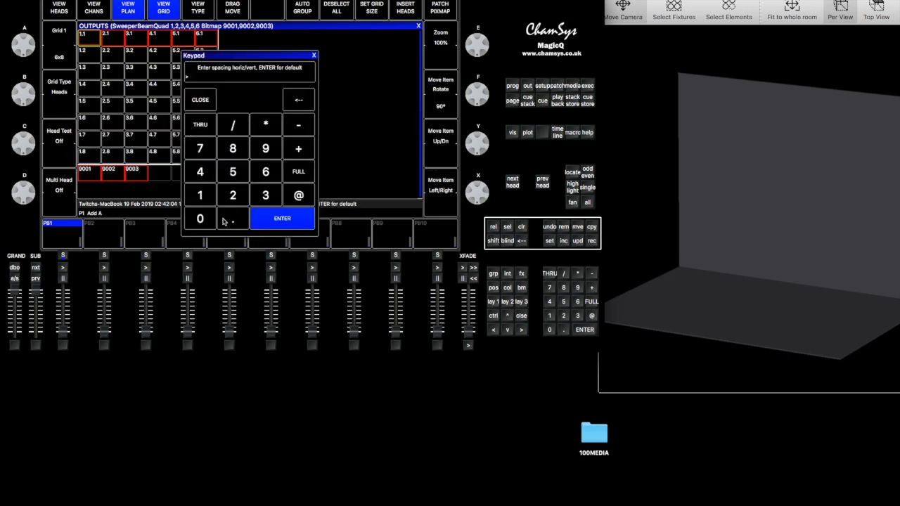
pyautogui.click(224, 220)
pyautogui.click(233, 172)
pyautogui.click(276, 222)
pyautogui.moveTo(898, 217); pyautogui.dragTo(899, 211)
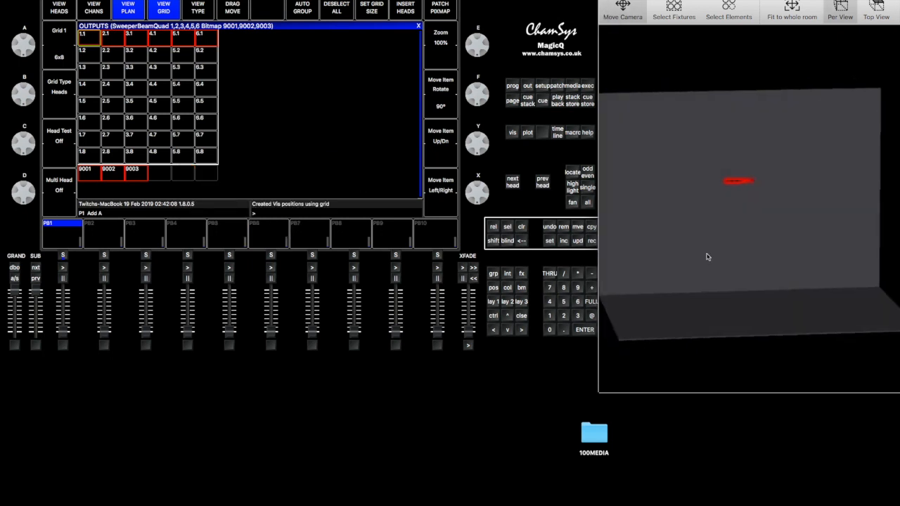
# Clear the programmer and open the patch's list of visualiser head positions.
pyautogui.click(590, 85)
pyautogui.click(521, 226)
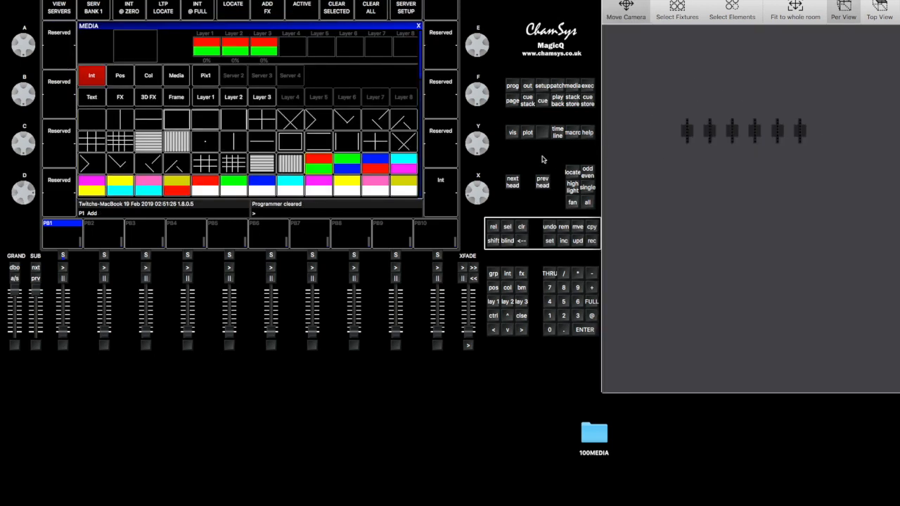
pyautogui.click(562, 86)
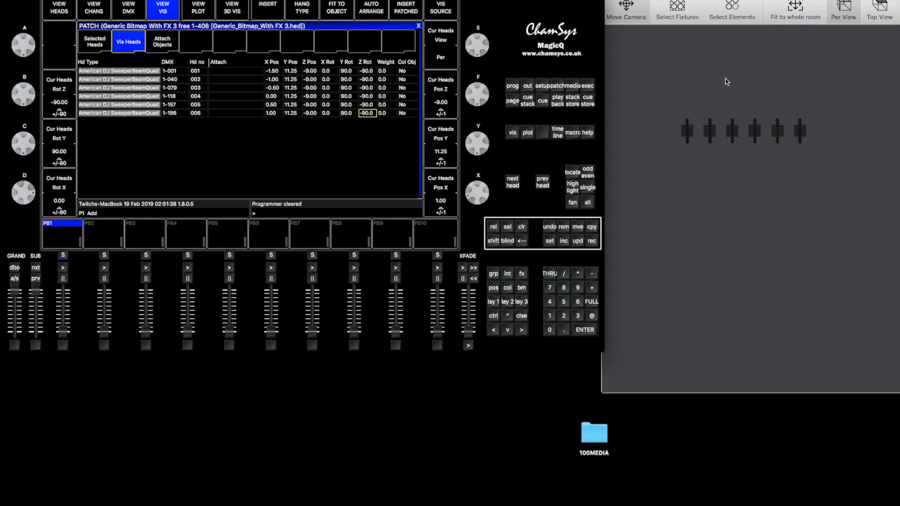
# Bring the SweeperBeamQuad group to full intensity and apply the White colour palette.
pyautogui.click(497, 303)
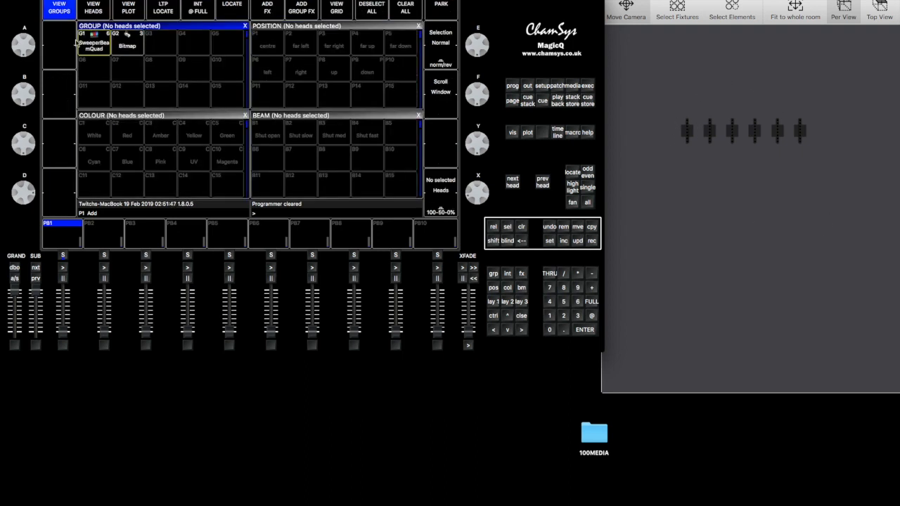
pyautogui.click(95, 45)
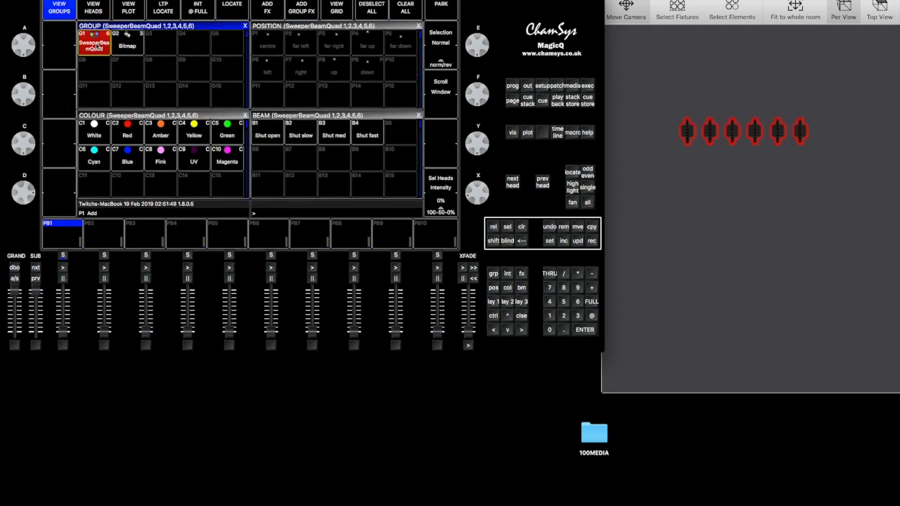
pyautogui.click(203, 14)
pyautogui.click(95, 141)
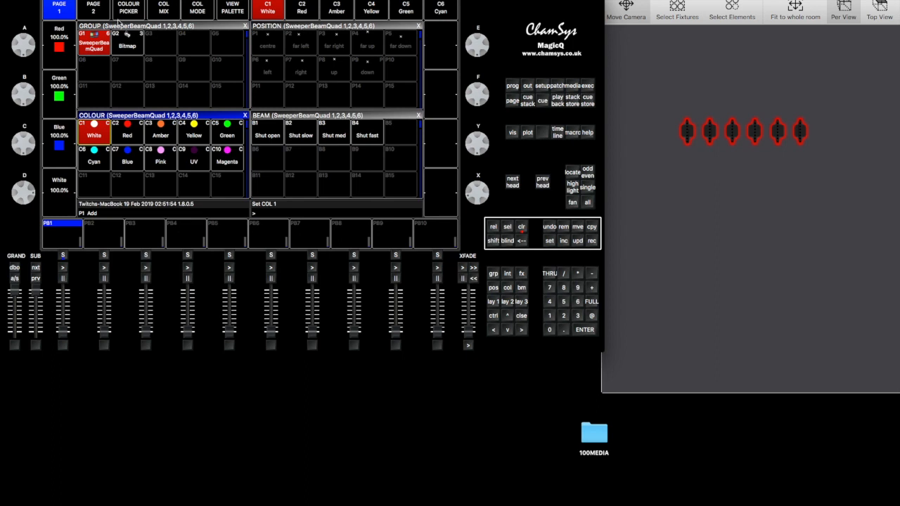
# Locate the SweeperBeamQuad heads and set their Red, Green, Blue and White levels to 0%.
pyautogui.click(92, 39)
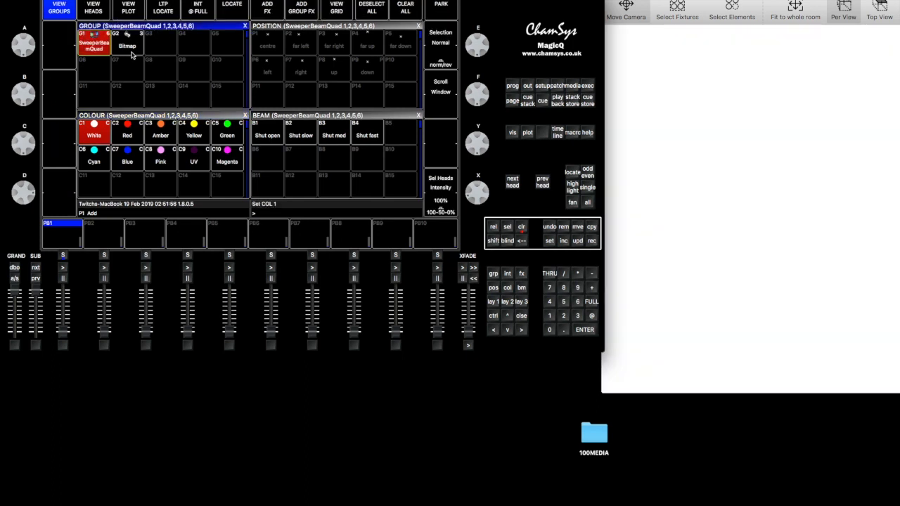
pyautogui.click(226, 7)
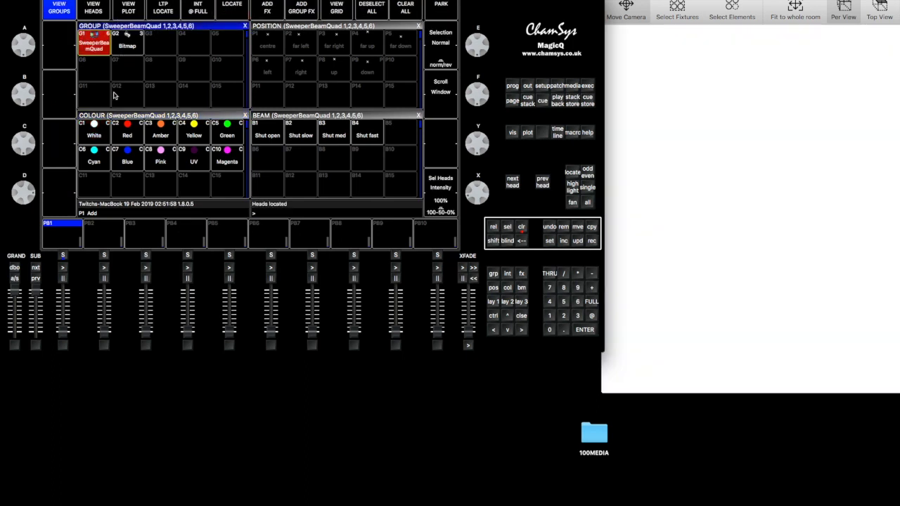
pyautogui.click(96, 125)
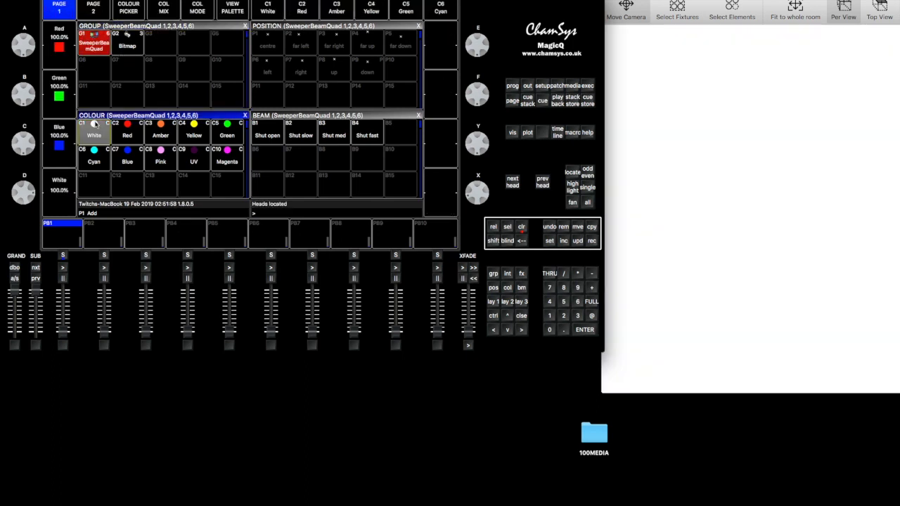
pyautogui.click(59, 56)
pyautogui.click(52, 200)
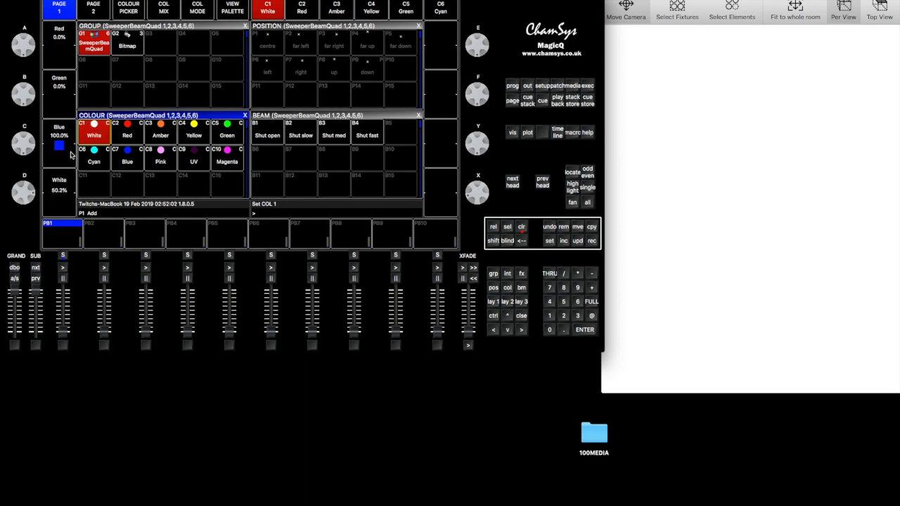
pyautogui.click(55, 201)
pyautogui.click(58, 161)
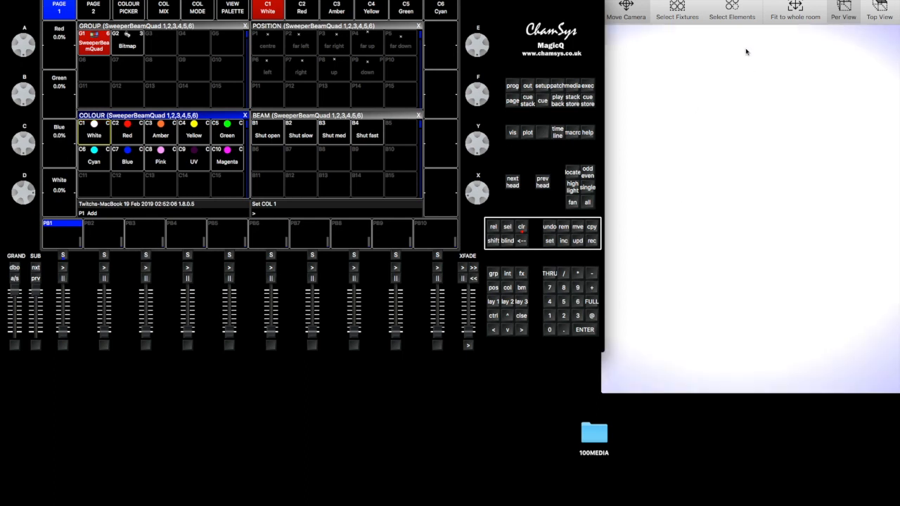
# Record the zeroed colour levels as colour palette C11 and name it NO COL.
pyautogui.click(592, 242)
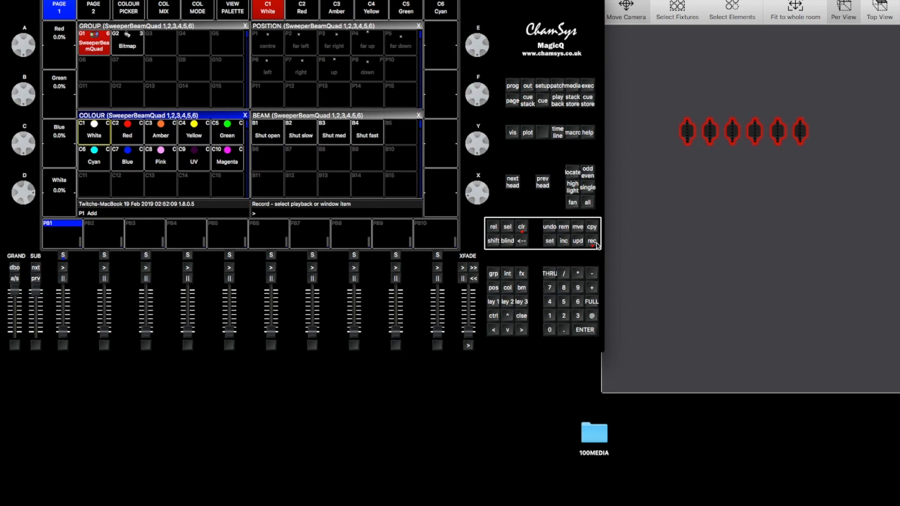
pyautogui.click(100, 191)
pyautogui.click(550, 242)
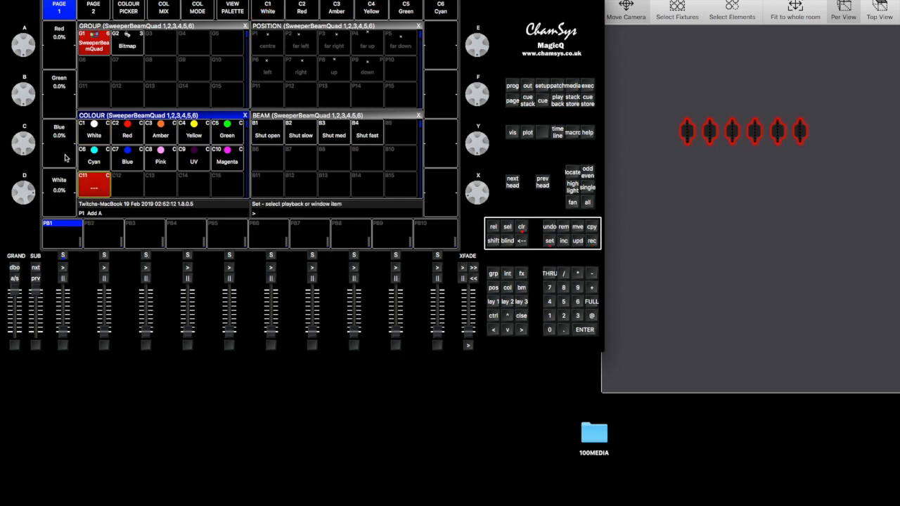
pyautogui.click(88, 184)
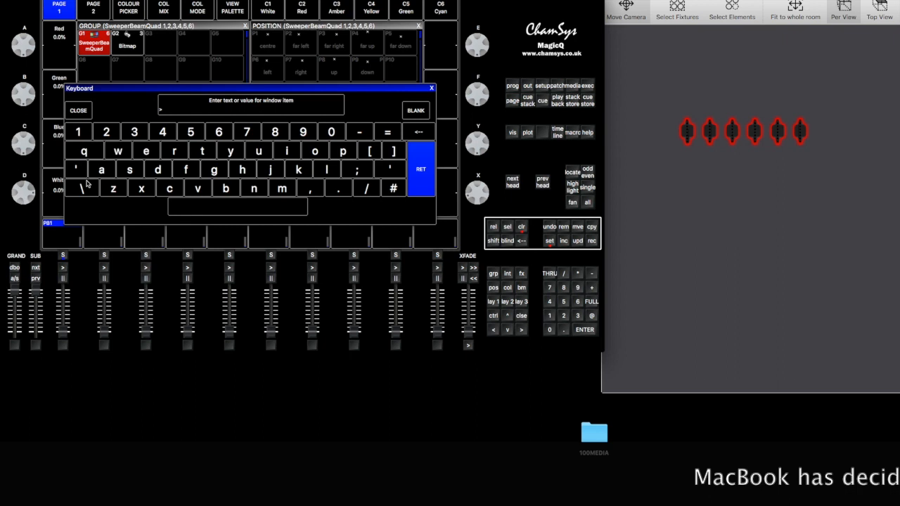
pyautogui.press('shift')
pyautogui.write('NO COL')
pyautogui.press('Return')
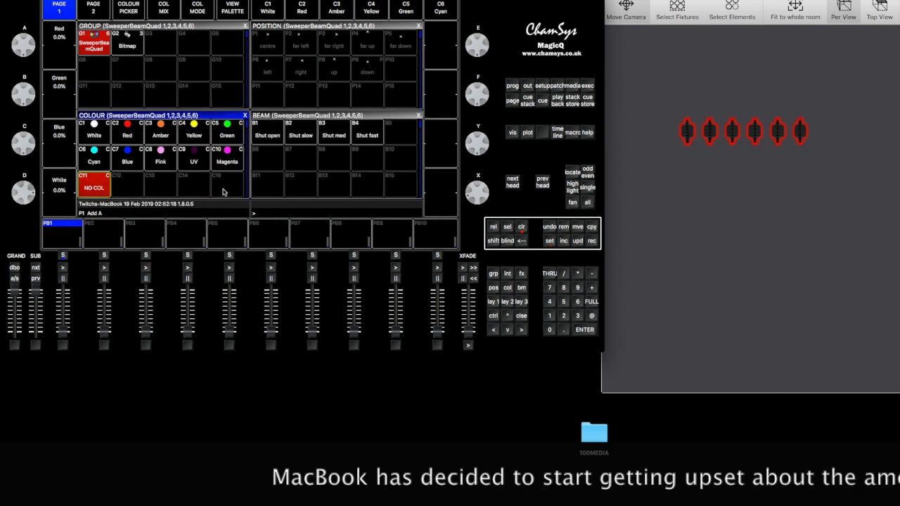
# Locate the SweeperBeamQuad group and apply the NO COL colour palette to it.
pyautogui.click(106, 46)
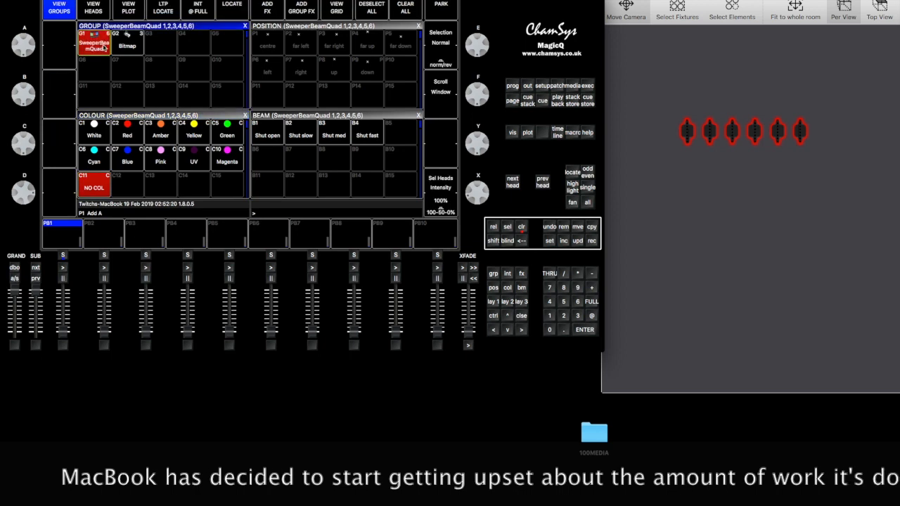
pyautogui.click(231, 14)
pyautogui.click(96, 188)
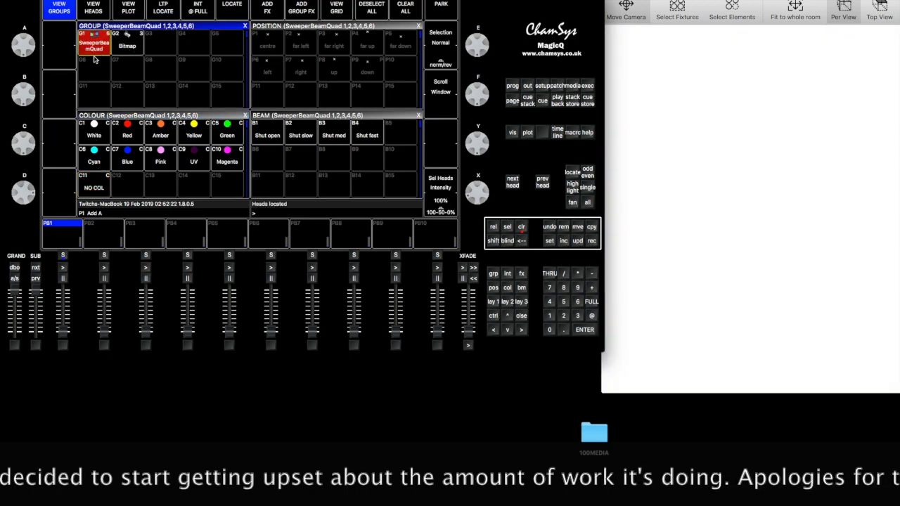
pyautogui.click(96, 188)
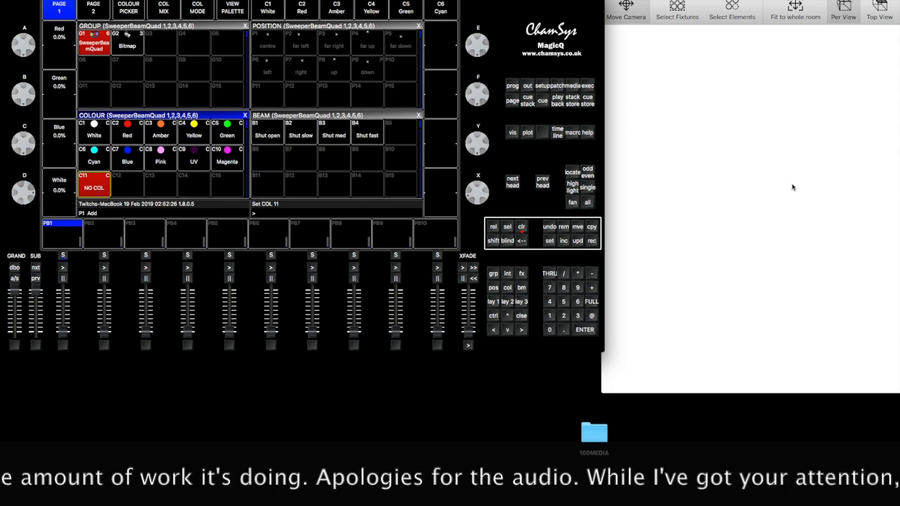
# Select the Bitmap group and assign the blank image to Pix1 Layers 1, 2 and 3 in the media view.
pyautogui.click(123, 46)
pyautogui.click(572, 86)
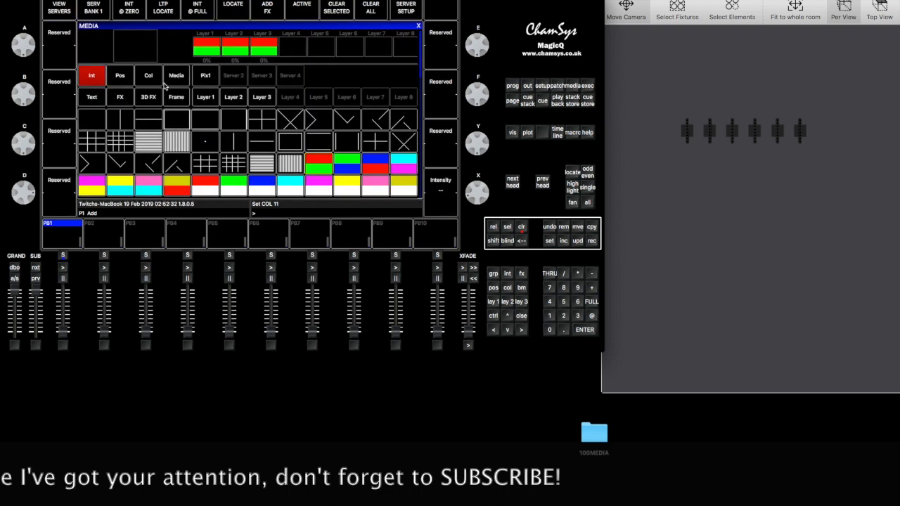
pyautogui.click(214, 99)
pyautogui.click(230, 100)
pyautogui.click(266, 100)
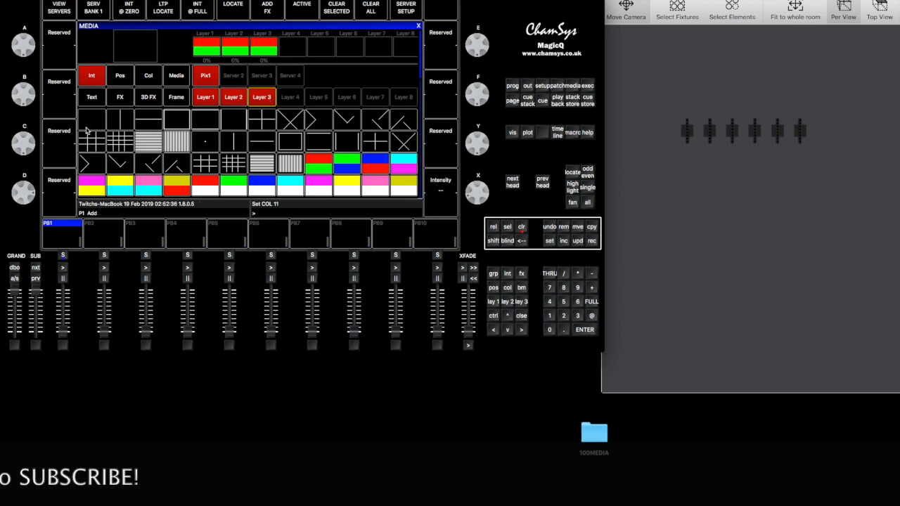
pyautogui.click(87, 129)
# Assign the green-over-blue image to Pix1 Layer 1 only and try to locate the layer.
pyautogui.click(209, 102)
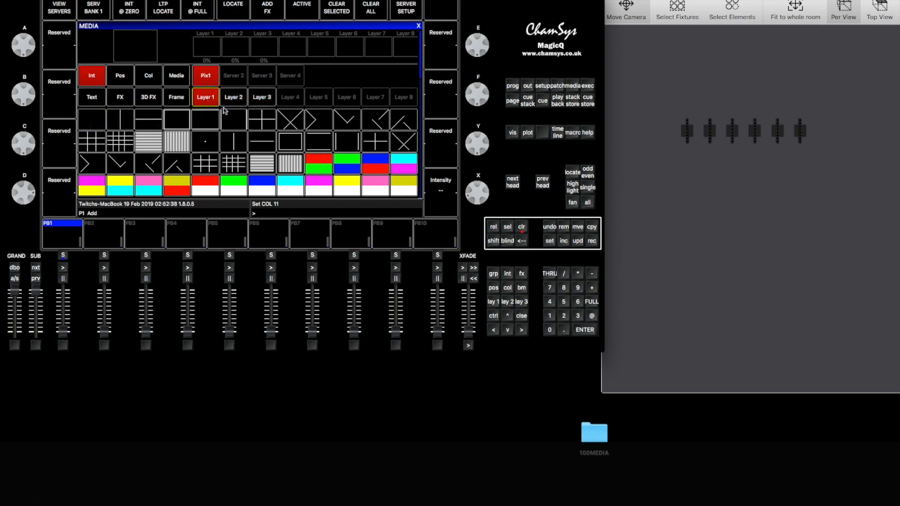
pyautogui.click(338, 163)
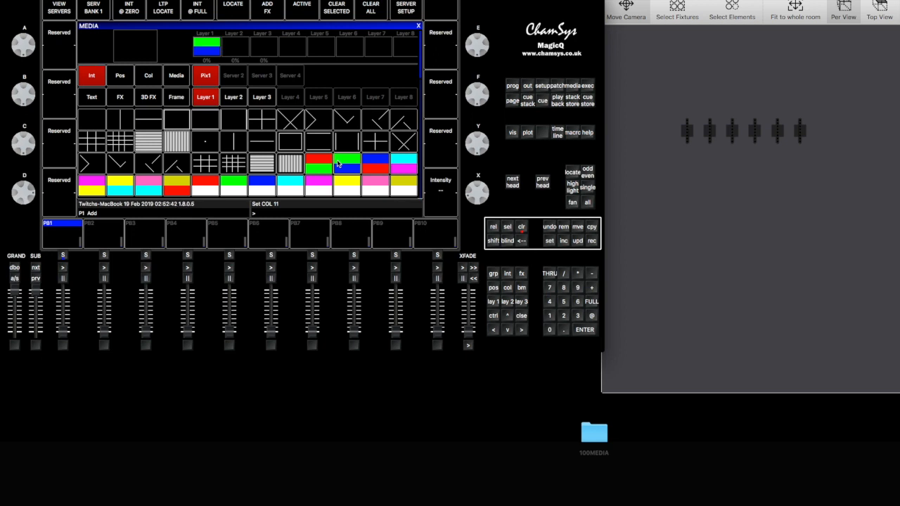
pyautogui.click(226, 9)
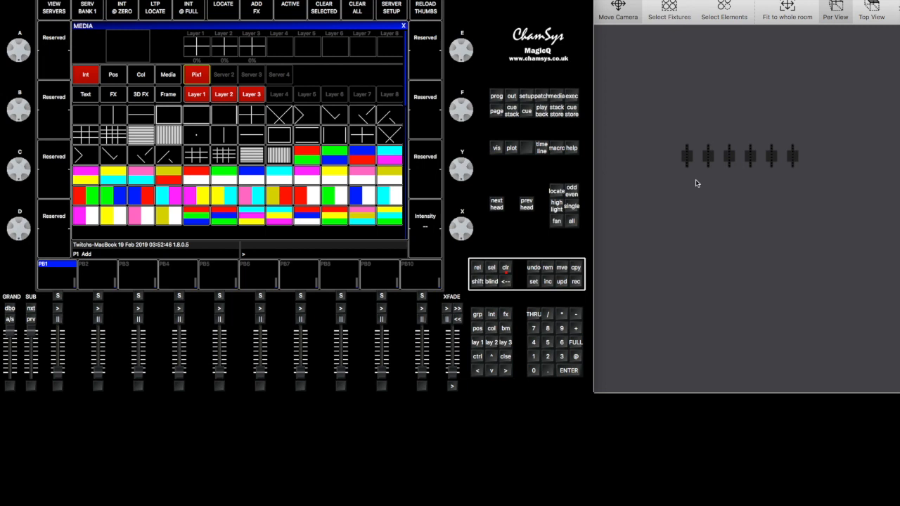
# Select the SweeperBeamQuad group and apply the NO COL colour palette to it.
pyautogui.click(479, 343)
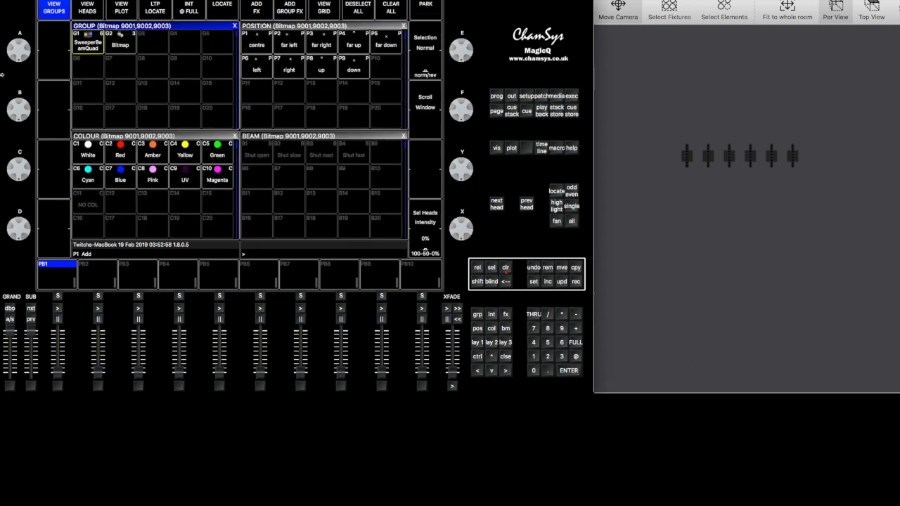
pyautogui.click(88, 40)
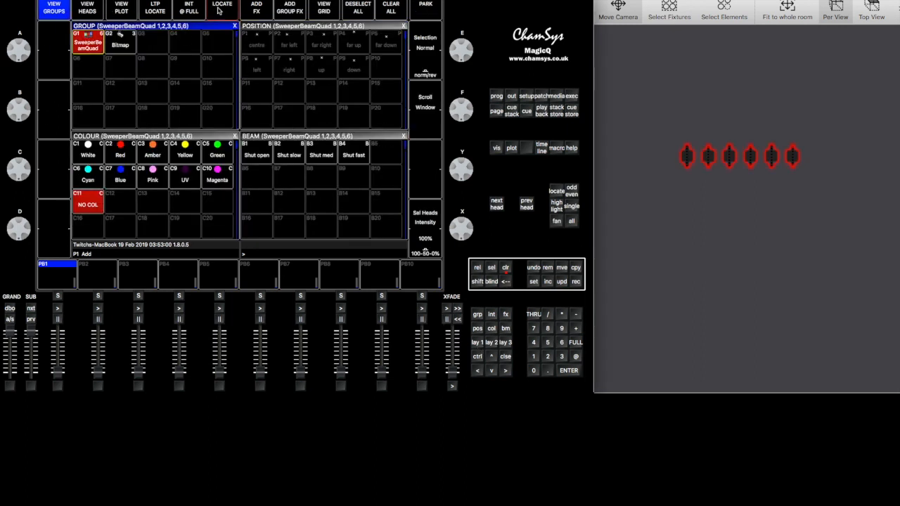
pyautogui.click(88, 204)
# Locate the Bitmap group and assign the blank image to all three of its Pix1 layers.
pyautogui.click(121, 43)
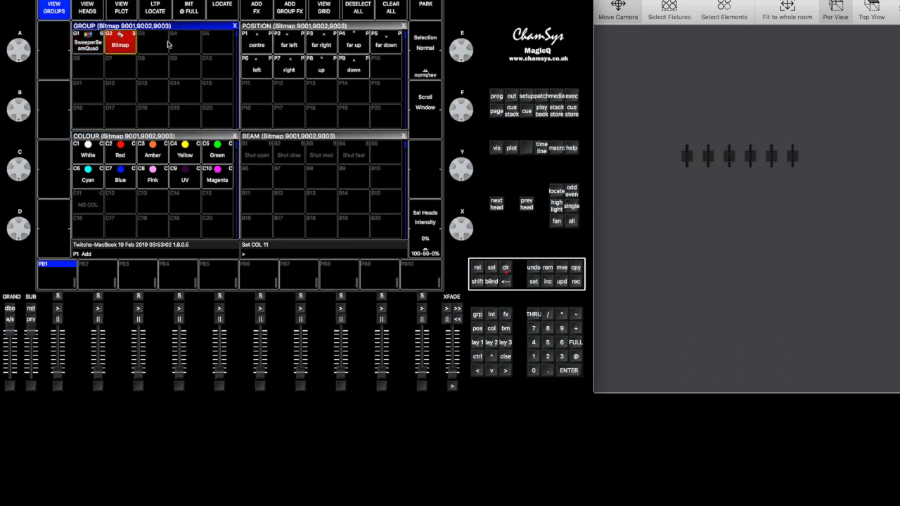
pyautogui.click(220, 8)
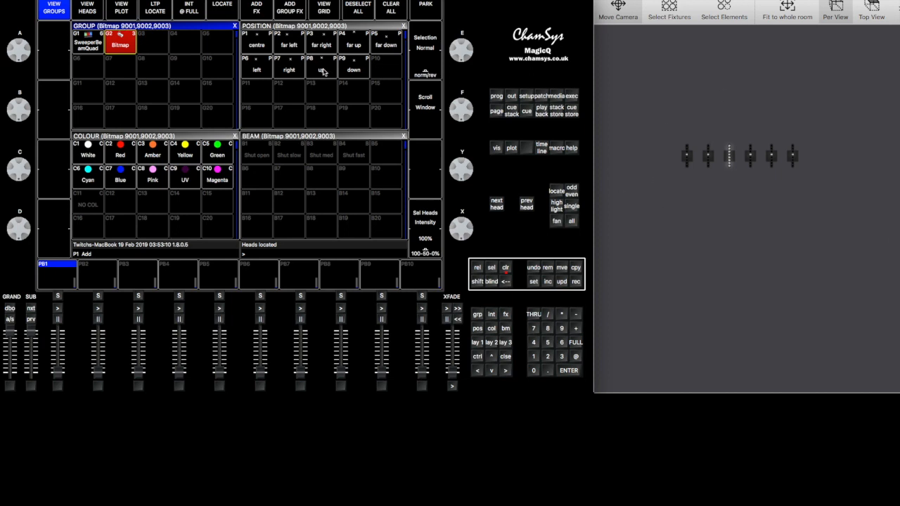
pyautogui.click(561, 96)
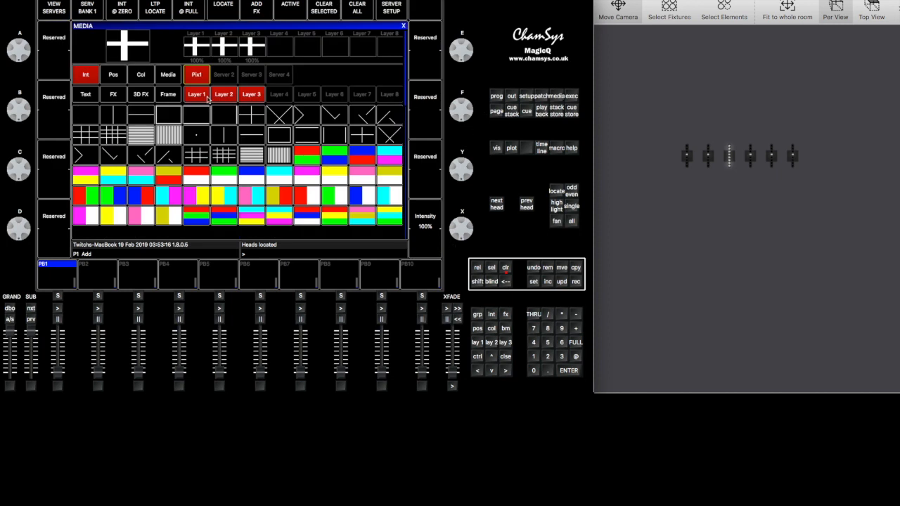
pyautogui.click(89, 114)
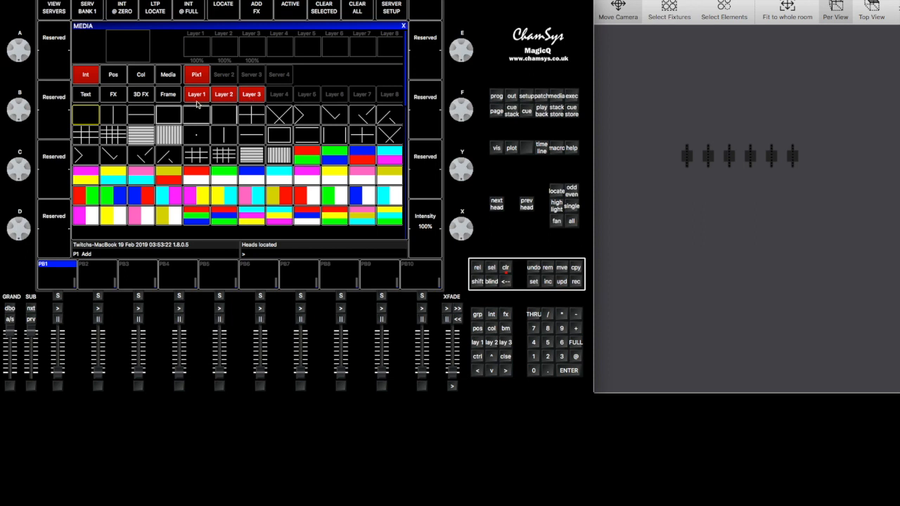
# Assign the red-over-green image to Pix1 Layer 1 only, and replace it with the cyan-over-magenta image.
pyautogui.click(196, 100)
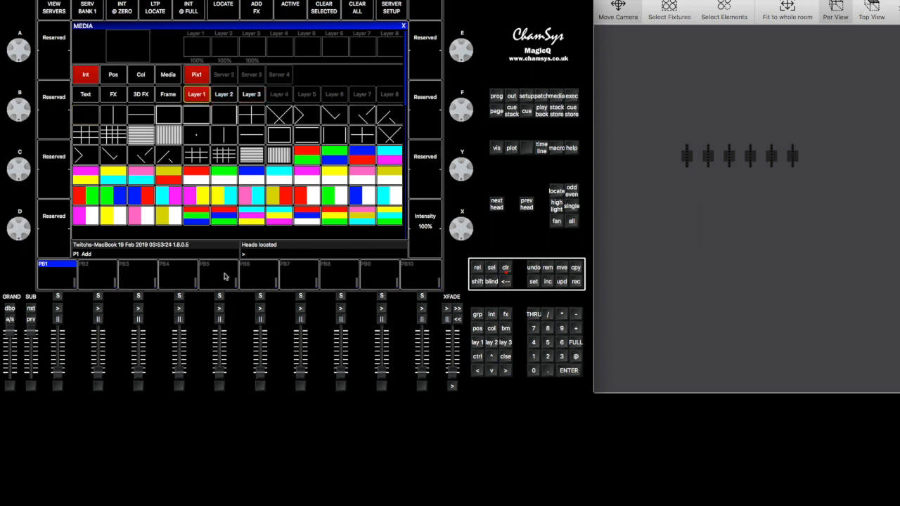
pyautogui.click(309, 163)
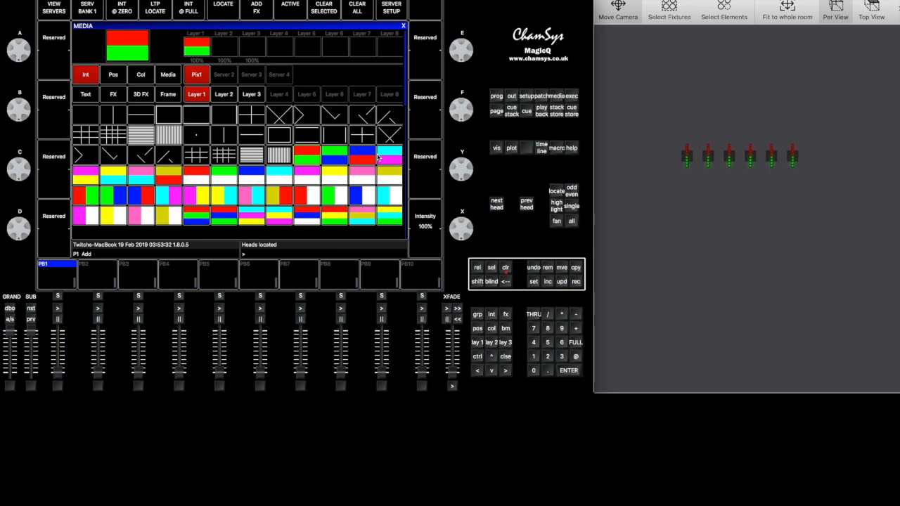
pyautogui.click(387, 159)
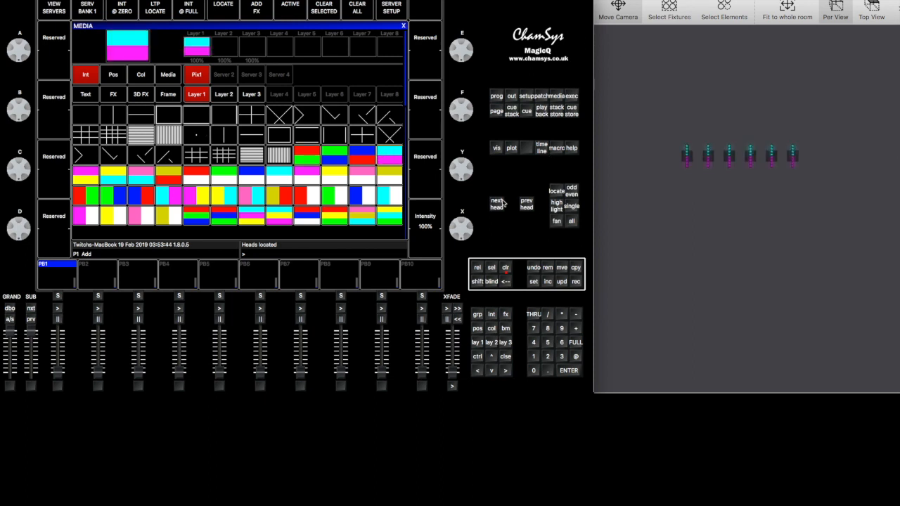
# Set the Tilt of the SweeperBeamQuad group to 37.
pyautogui.click(480, 343)
pyautogui.click(94, 44)
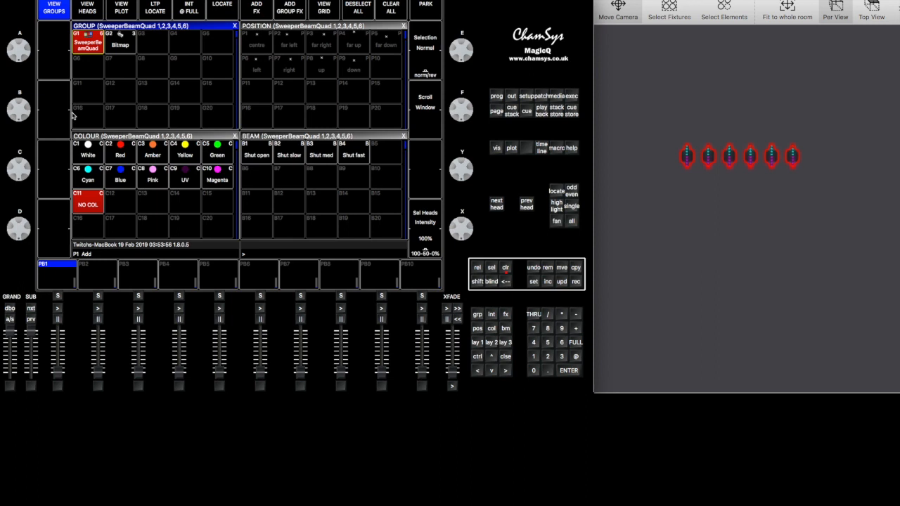
pyautogui.click(477, 328)
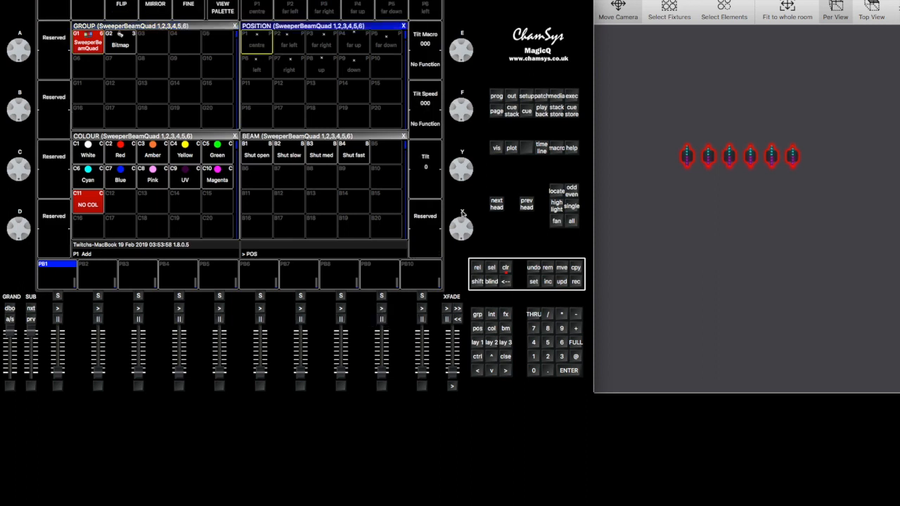
pyautogui.moveTo(456, 177); pyautogui.dragTo(457, 199)
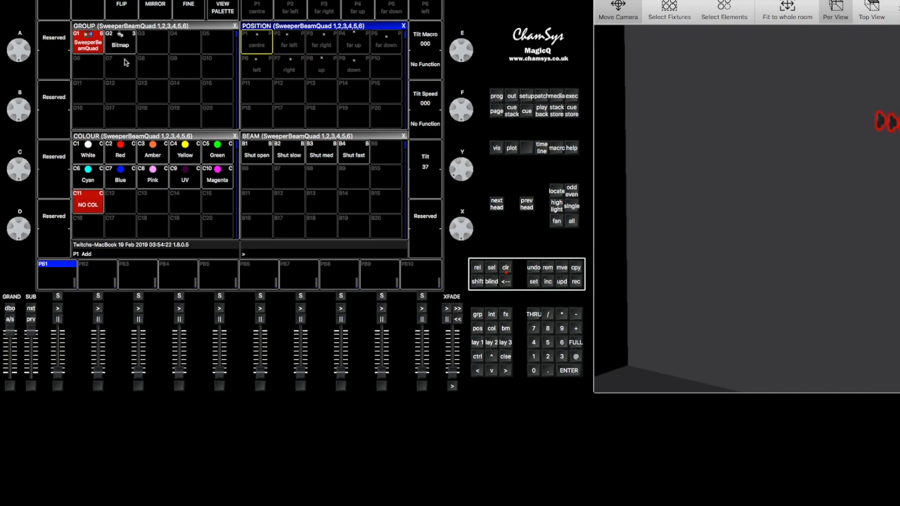
# Select the Bitmap group and assign the red-over-green image to all three Pix1 layers.
pyautogui.click(125, 44)
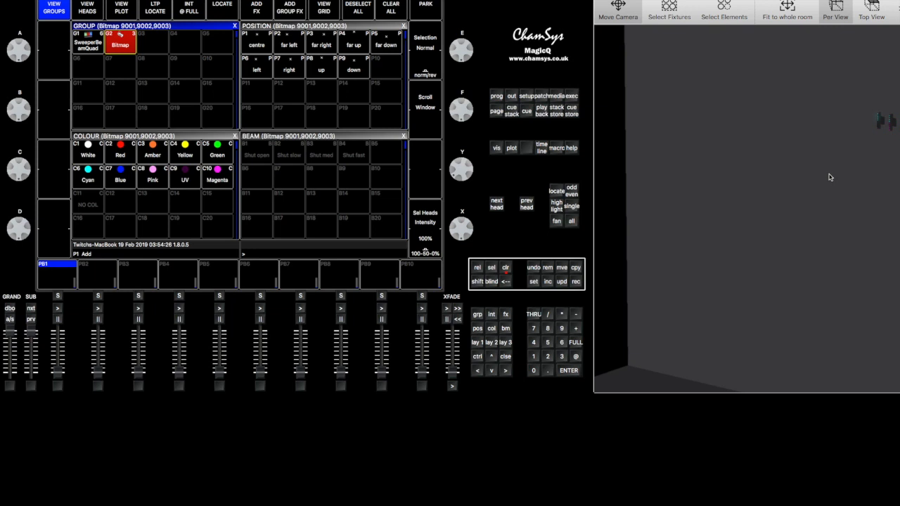
pyautogui.moveTo(829, 177); pyautogui.dragTo(830, 176)
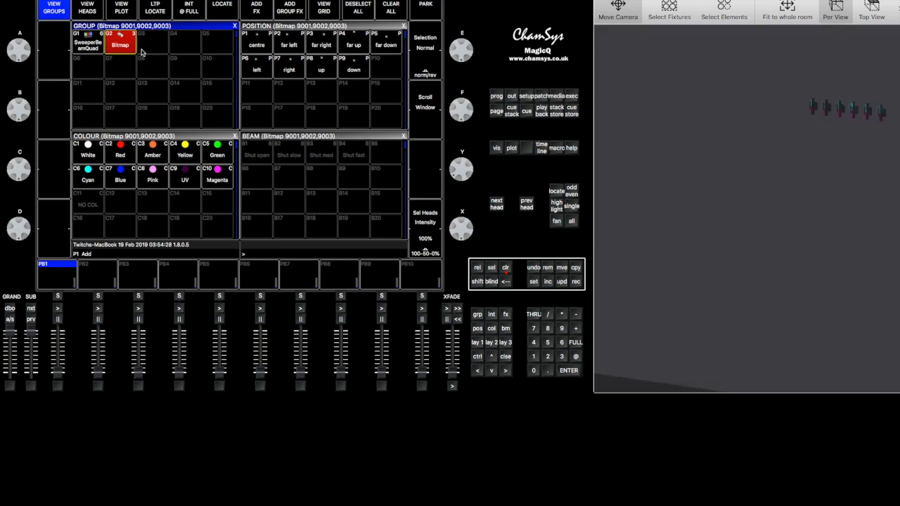
pyautogui.click(561, 96)
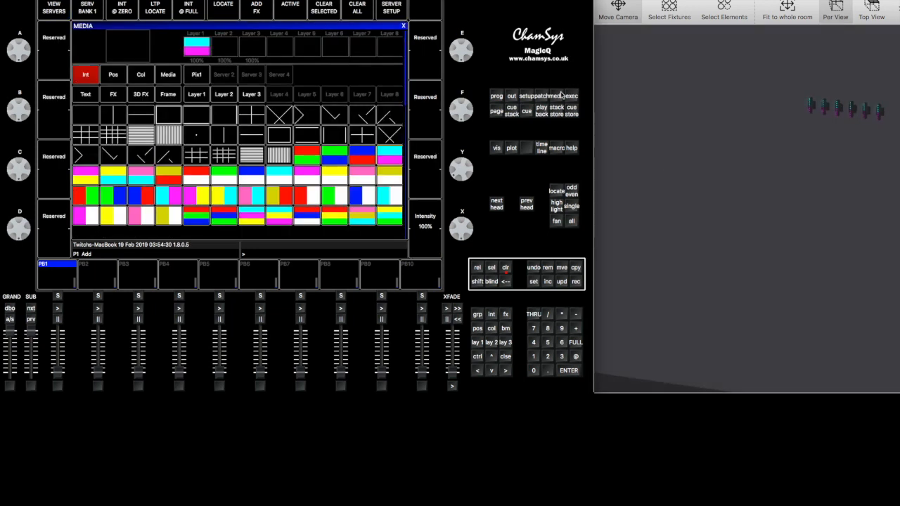
pyautogui.click(317, 158)
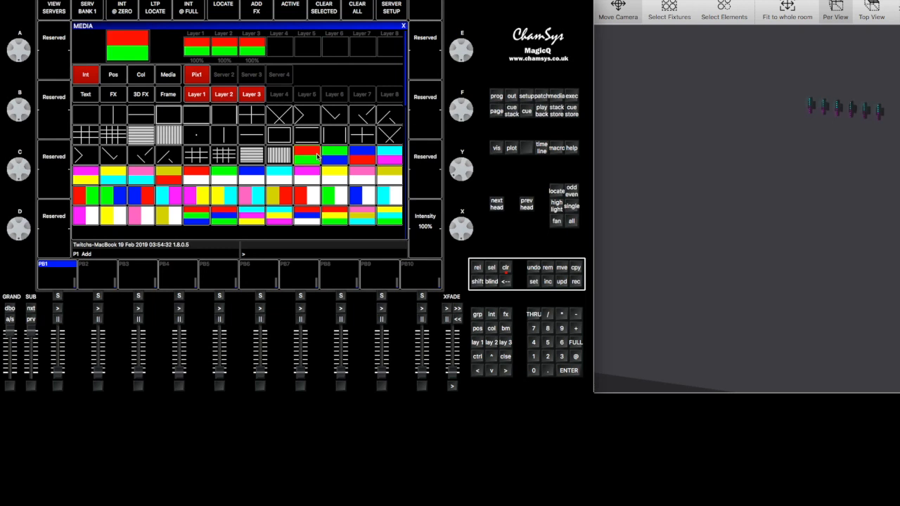